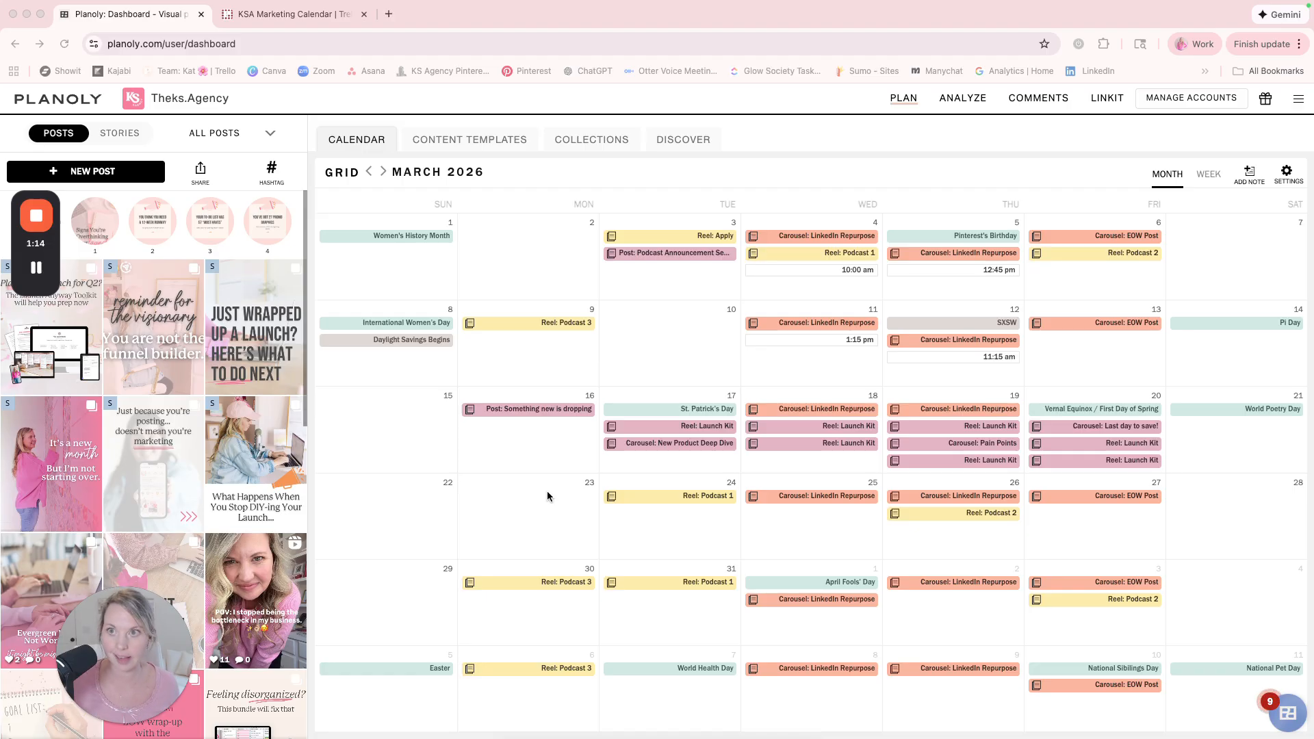
Switch to the KSA Marketing Calendar board in Trello and view its March 2026 content in the month calendar.
click(287, 22)
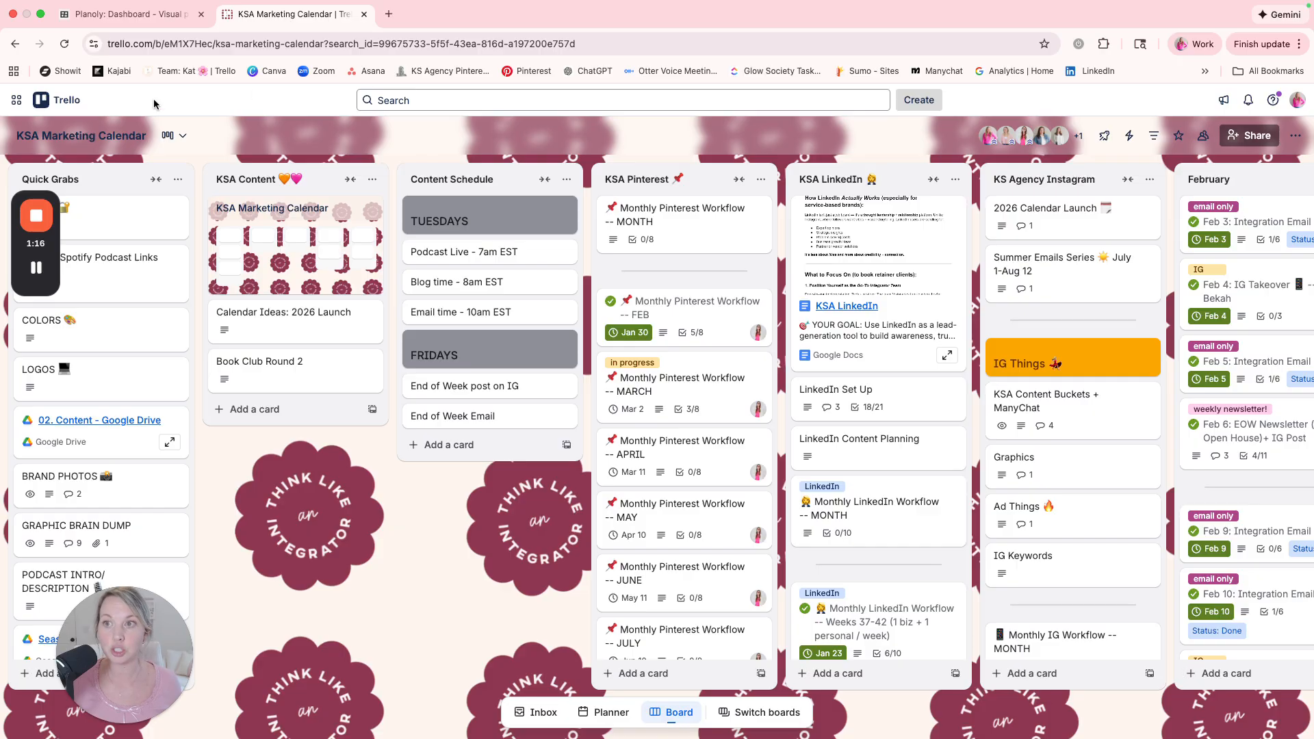
click(177, 134)
click(203, 248)
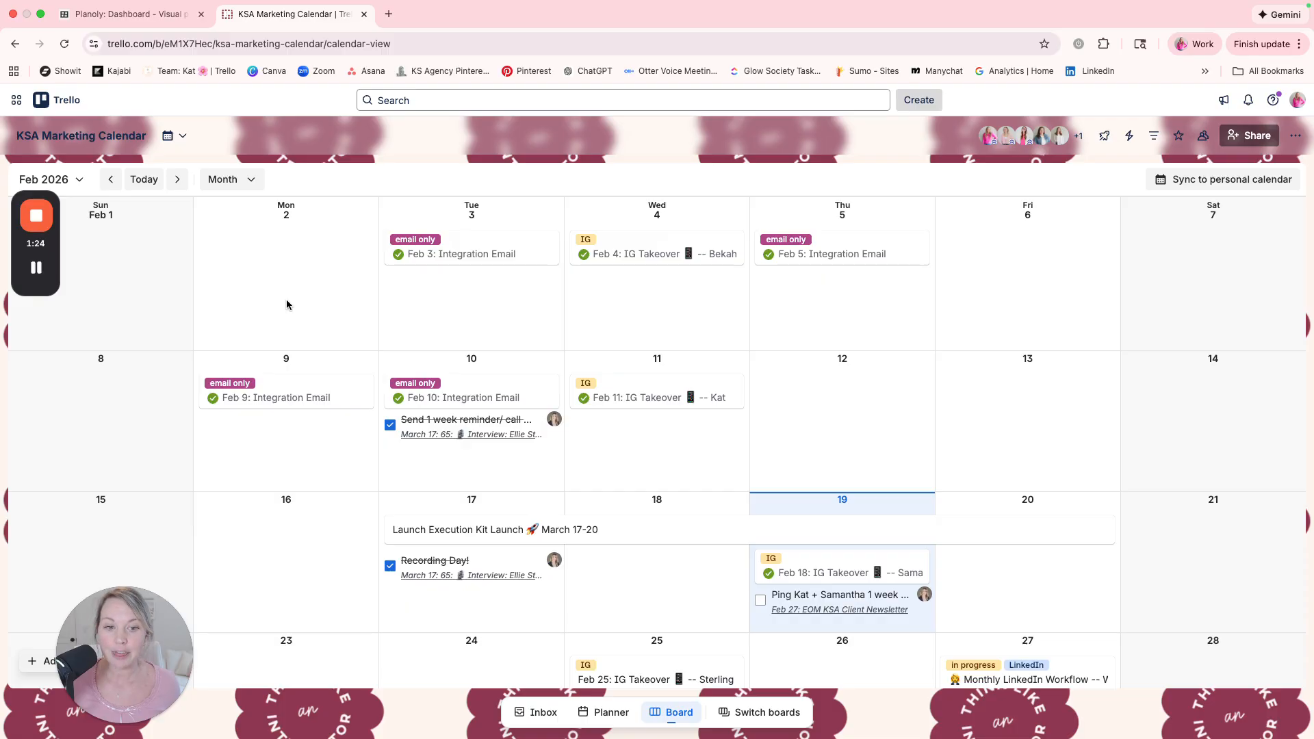
scroll(286, 304, down, 2)
scroll(301, 462, up, 2)
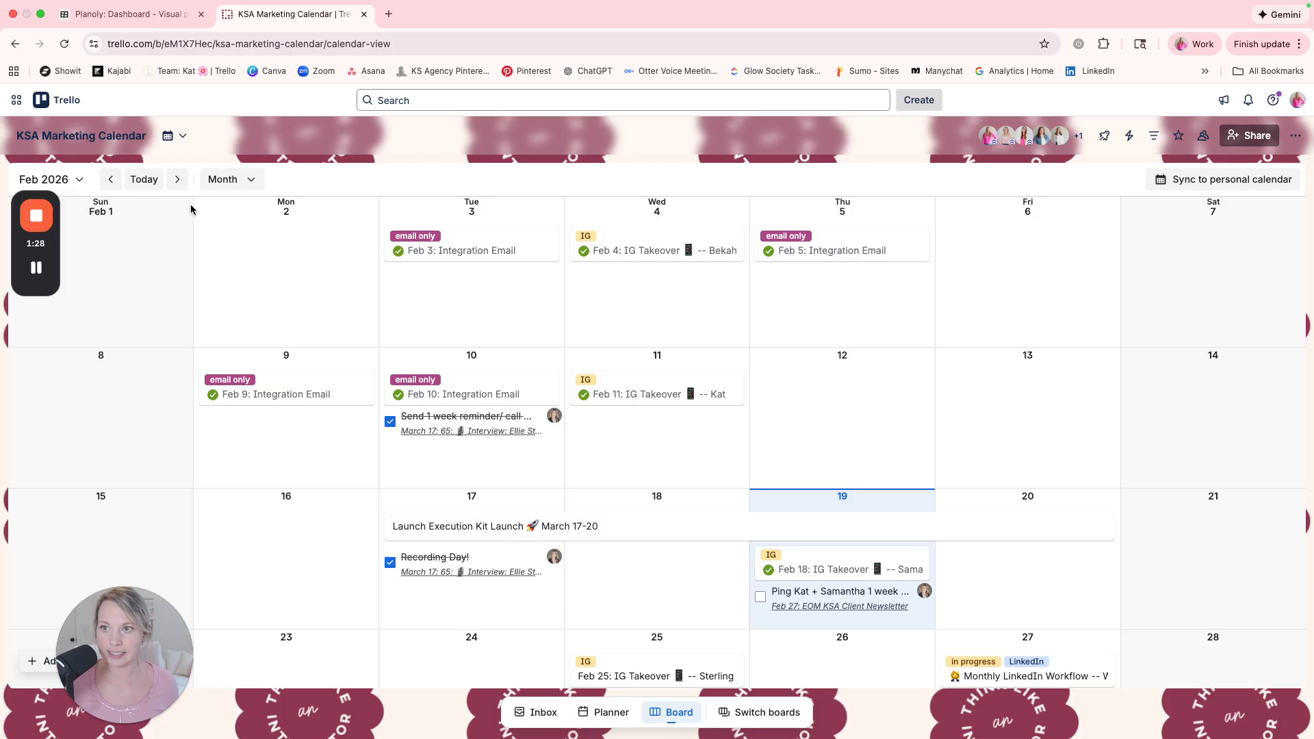
click(177, 179)
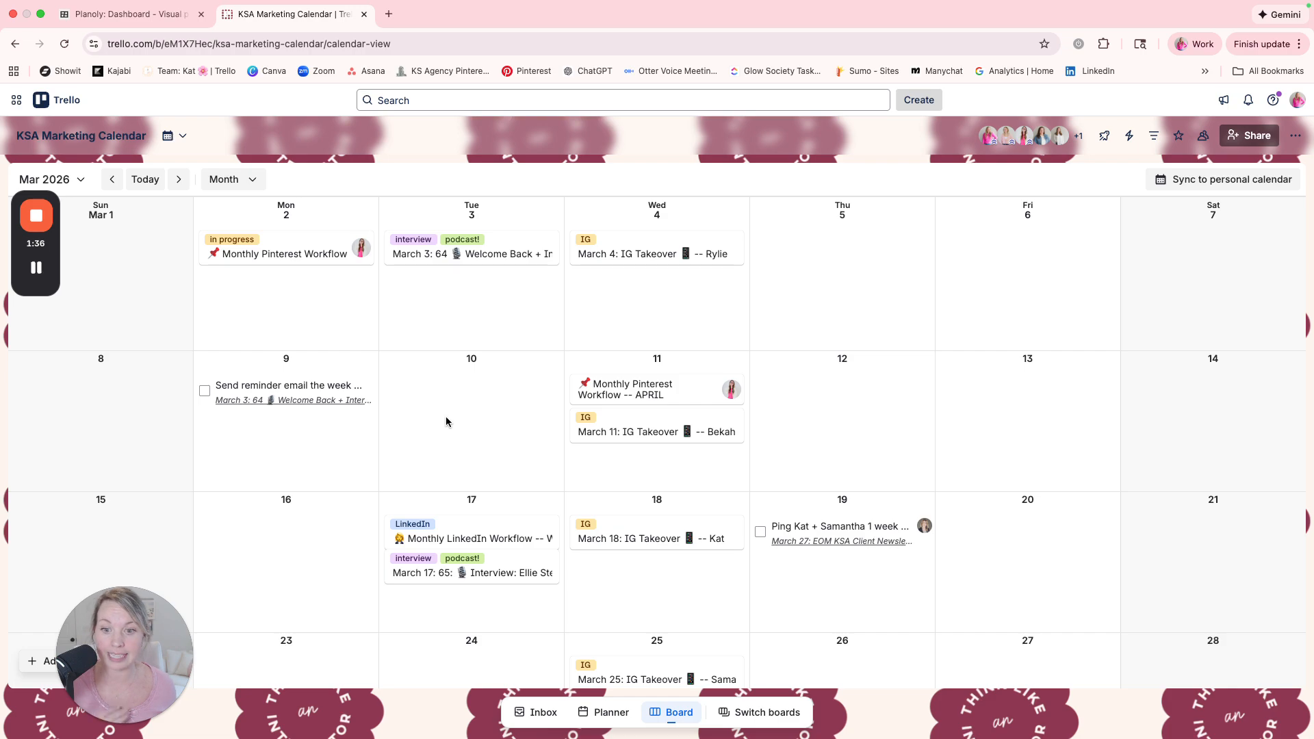
click(245, 181)
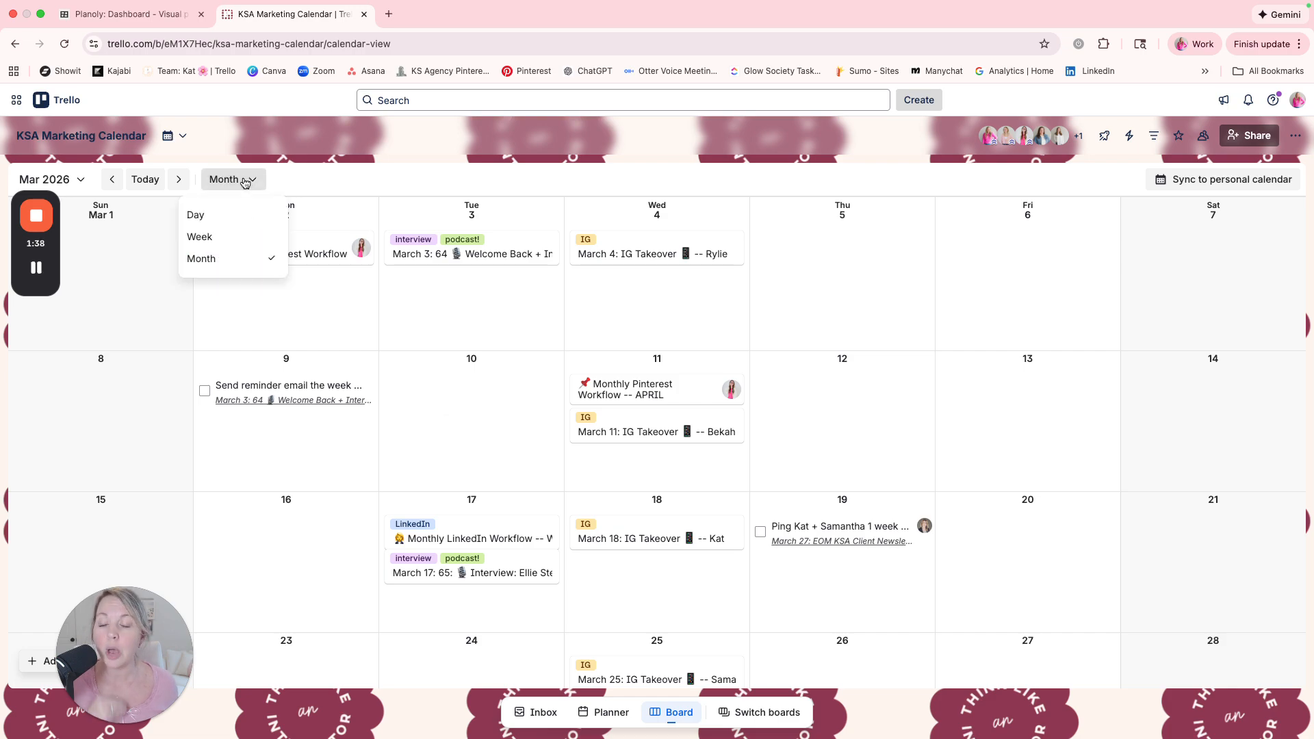
Return the marketing calendar to board view and look through the monthly content lists from February to July.
click(171, 134)
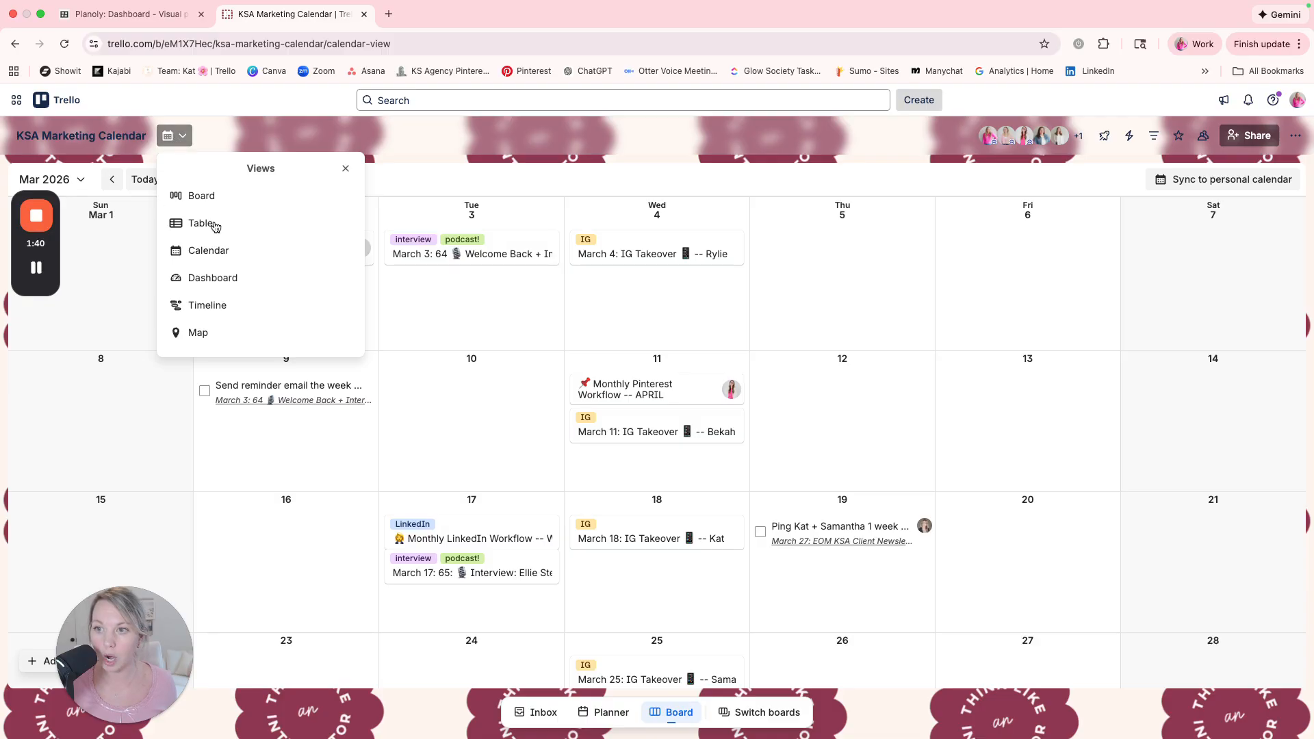
click(226, 197)
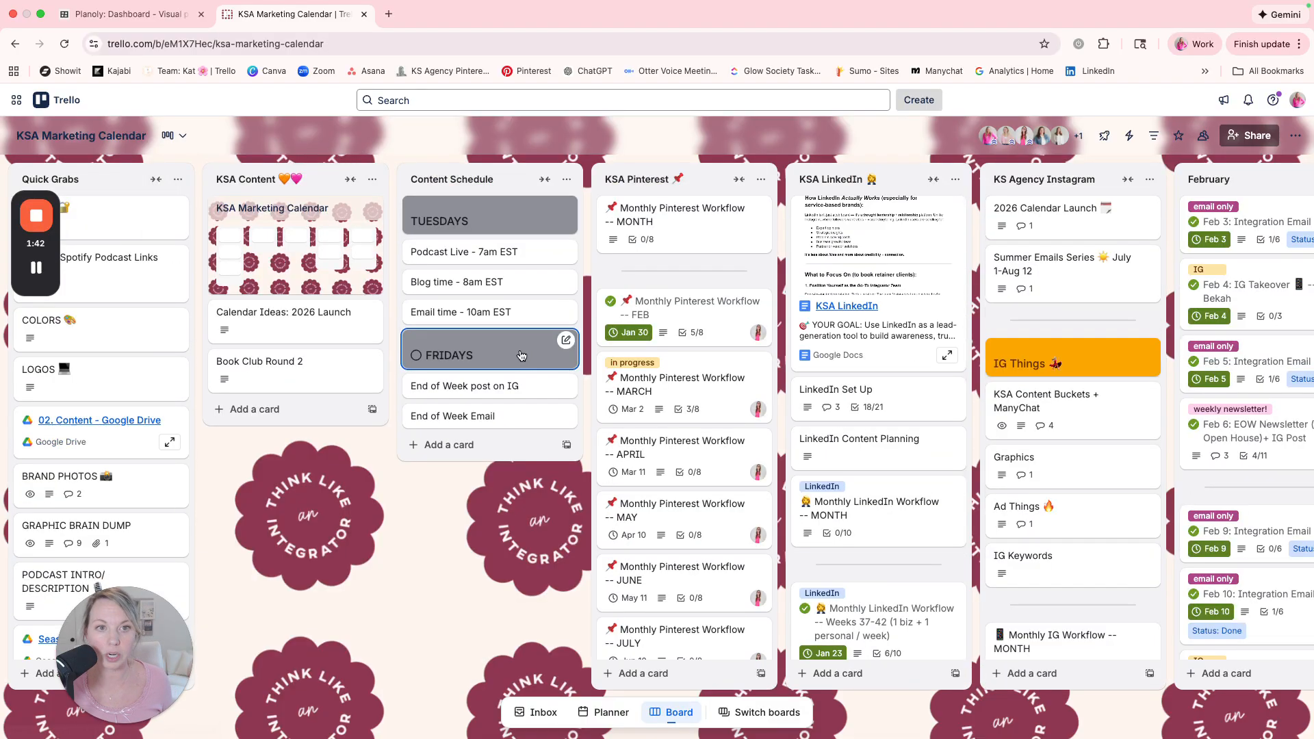
scroll(538, 363, right, 15)
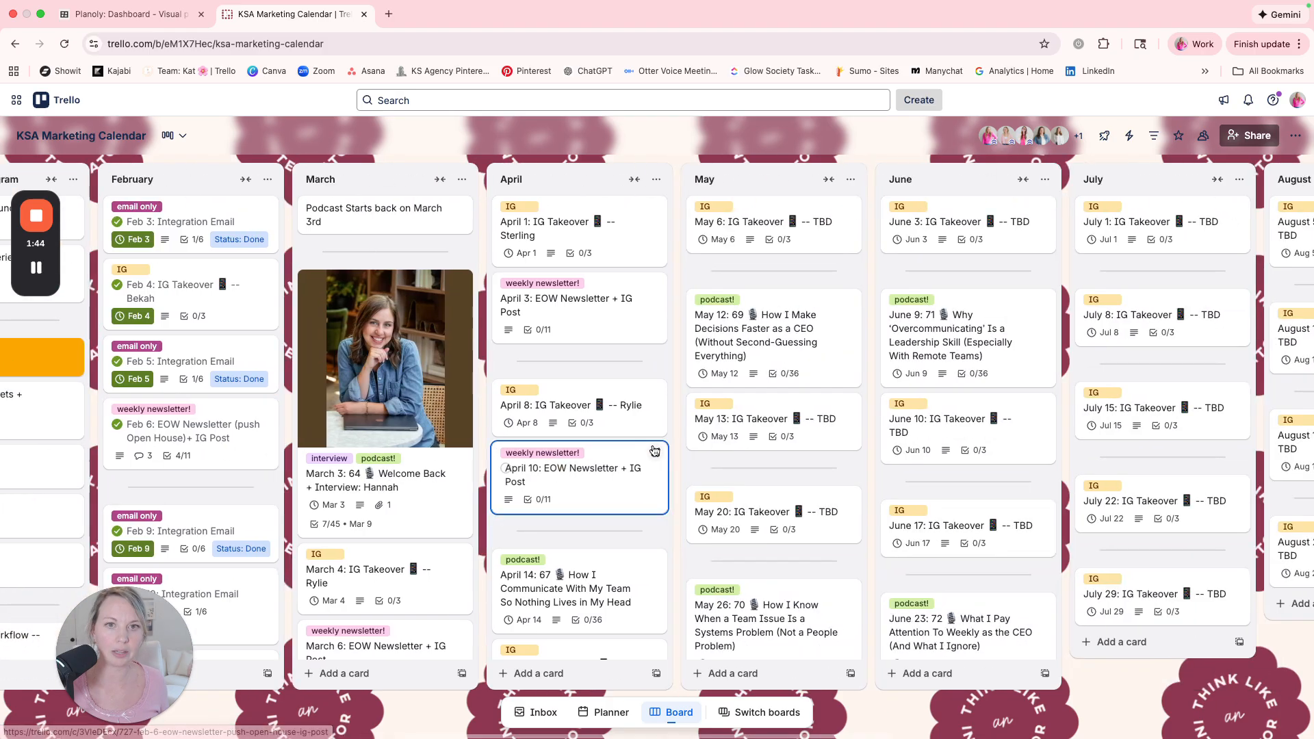
scroll(563, 472, left, 3)
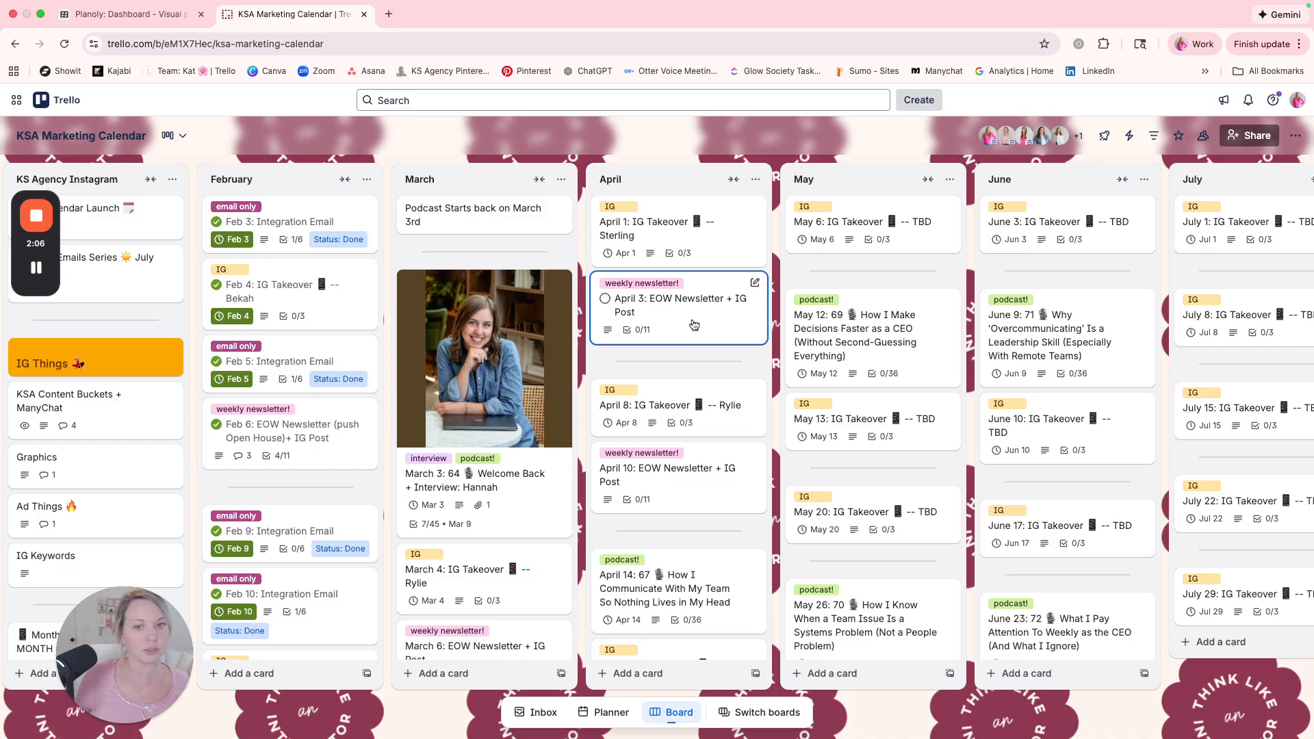
scroll(693, 325, right, 1)
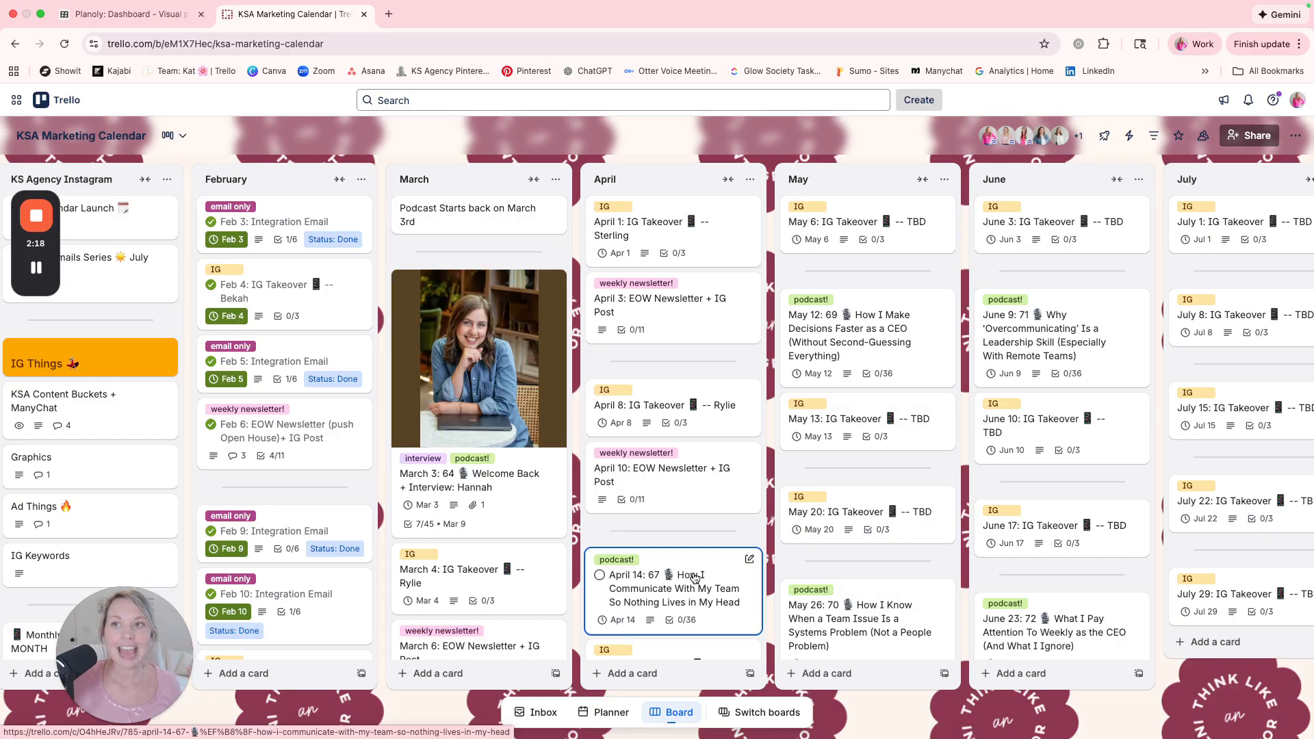
scroll(684, 561, right, 1)
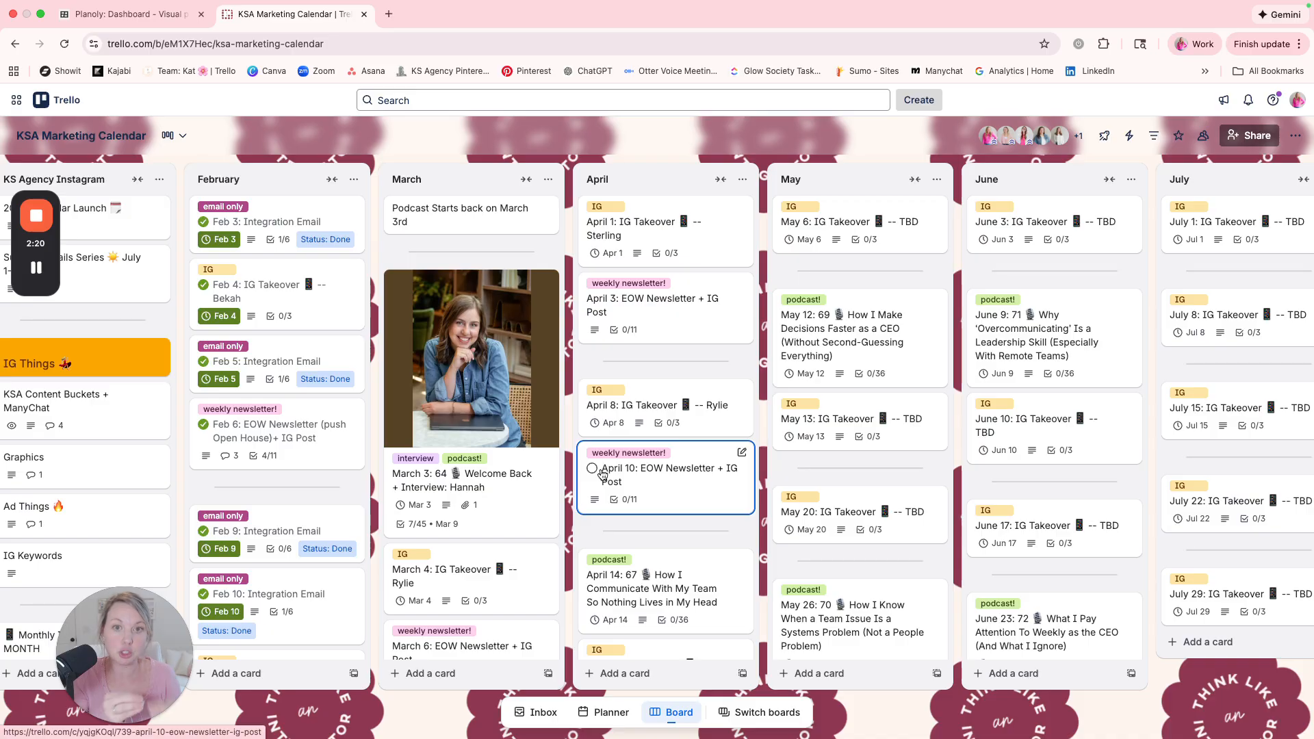
Switch back to Planoly and start a calendar note titled "Reel: Affiliate Promo for Dubsado".
click(130, 14)
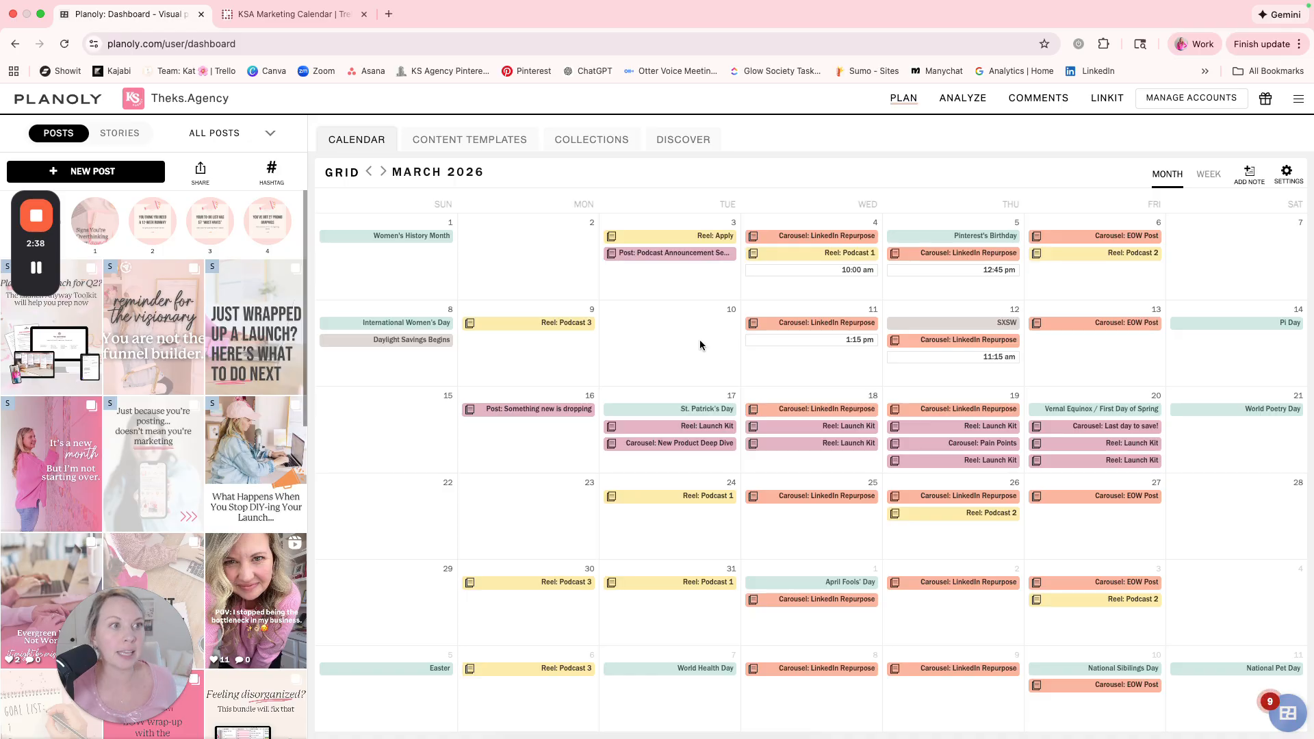
click(1248, 174)
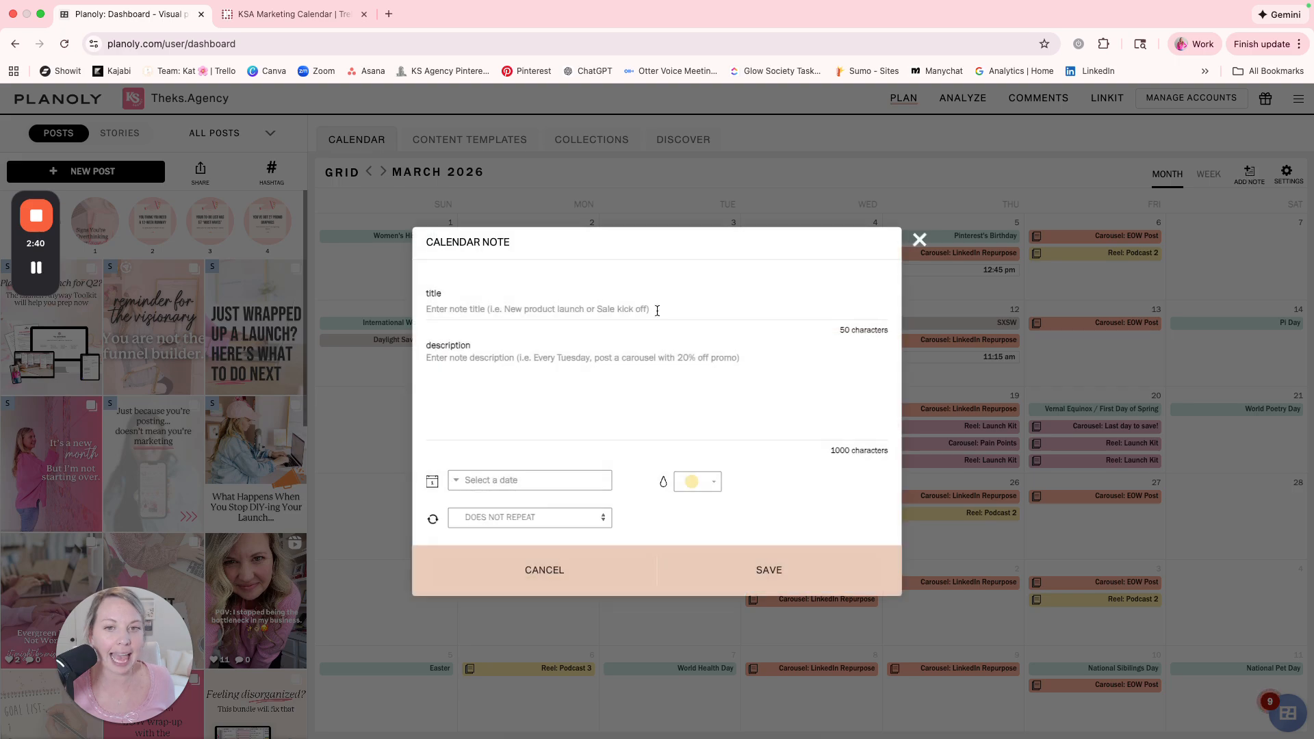
click(510, 306)
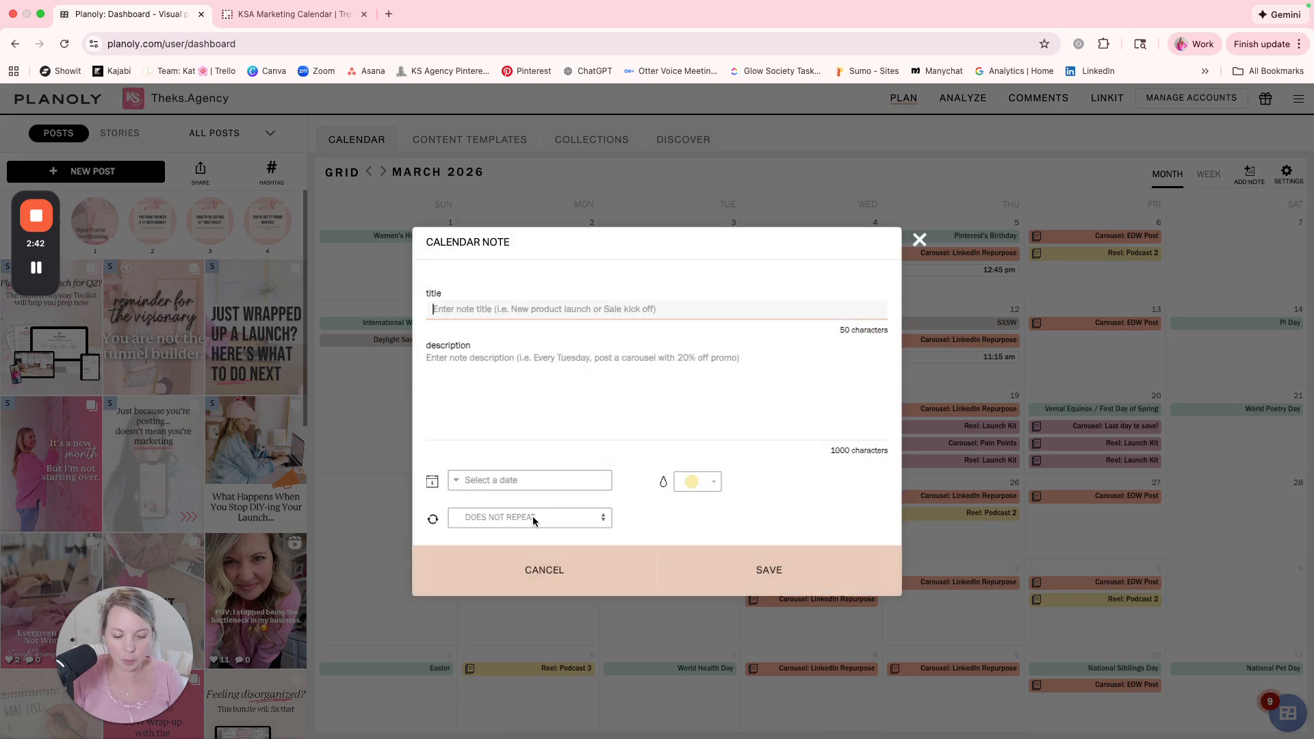
text(Reel: Affiliate Promo f)
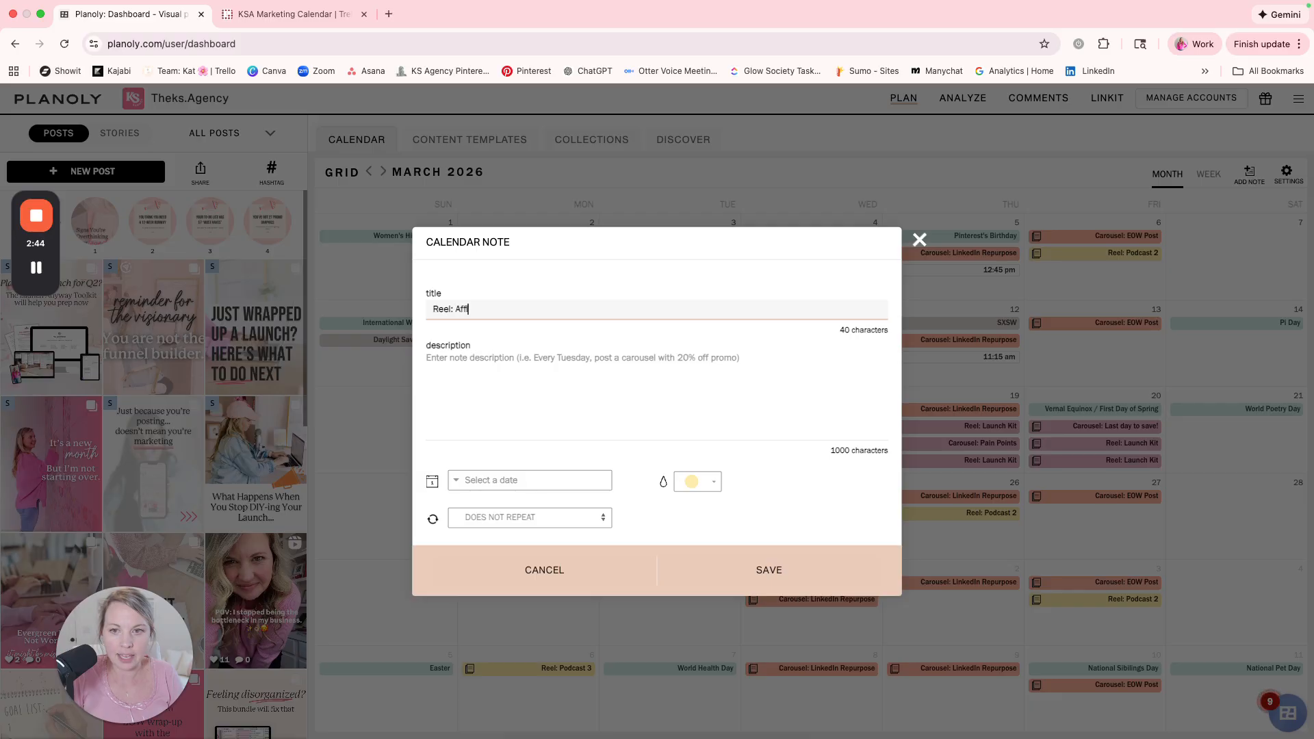
text(or Dubsado)
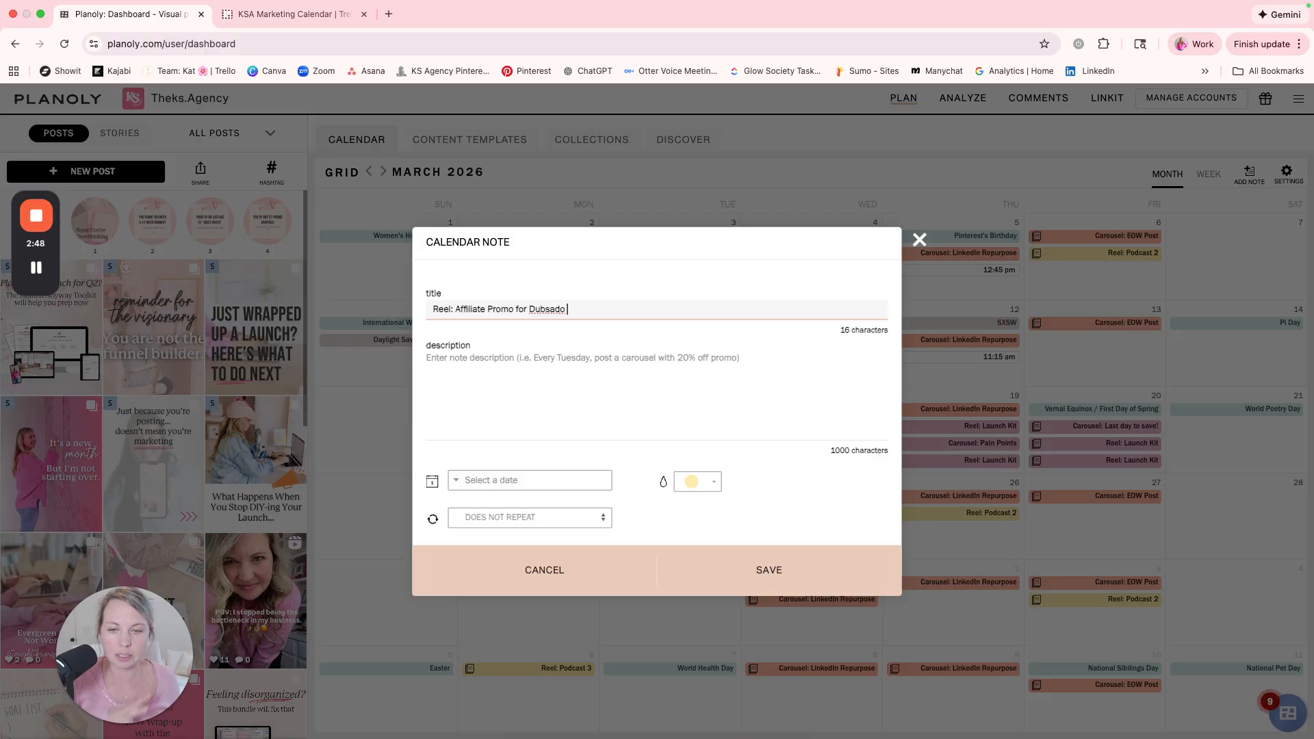
Set the note's date to 03/10/2026 and check the colour choices, keeping yellow.
click(549, 479)
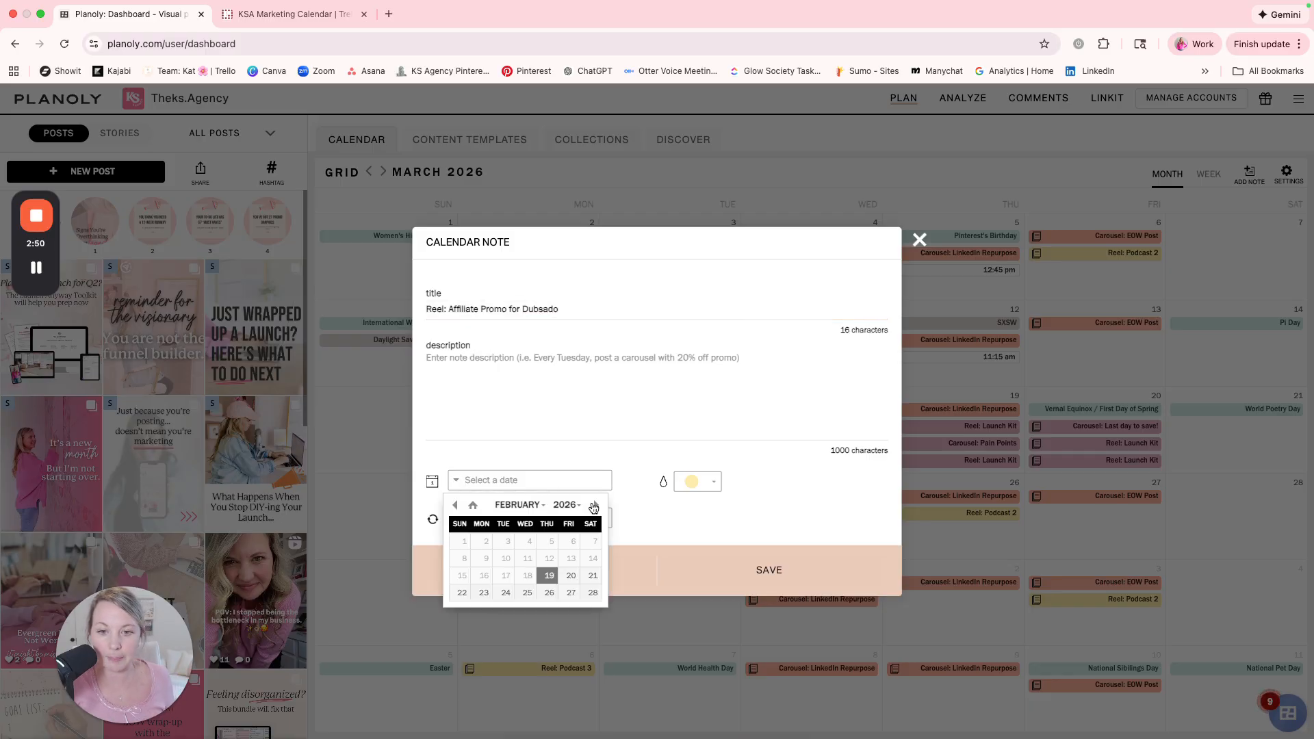
click(596, 505)
click(506, 559)
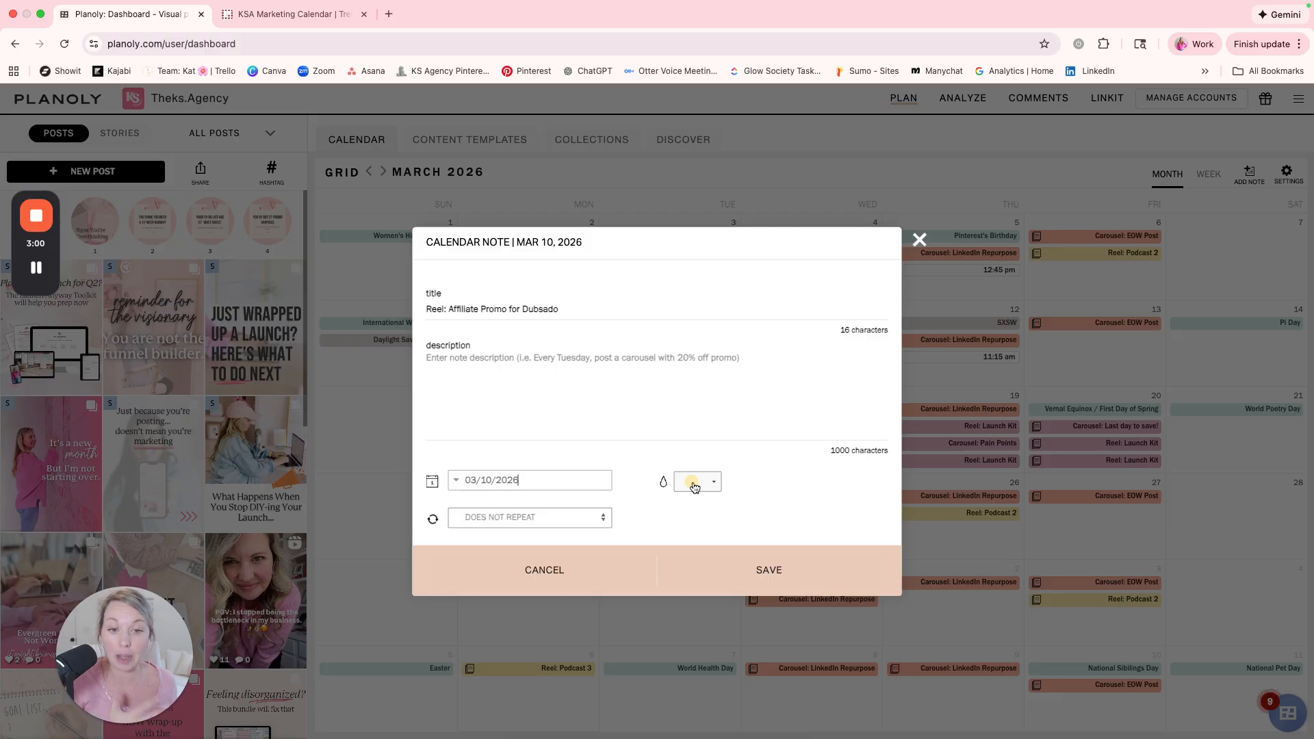
click(694, 484)
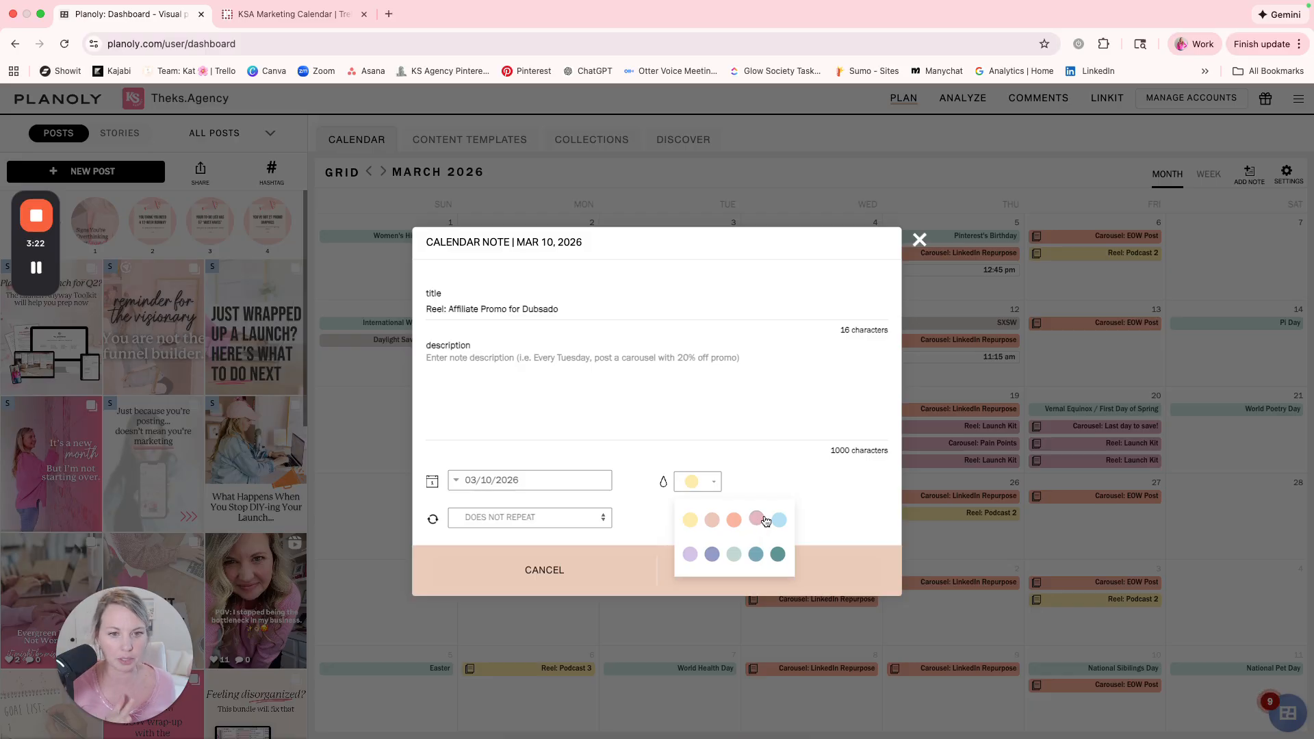
click(787, 472)
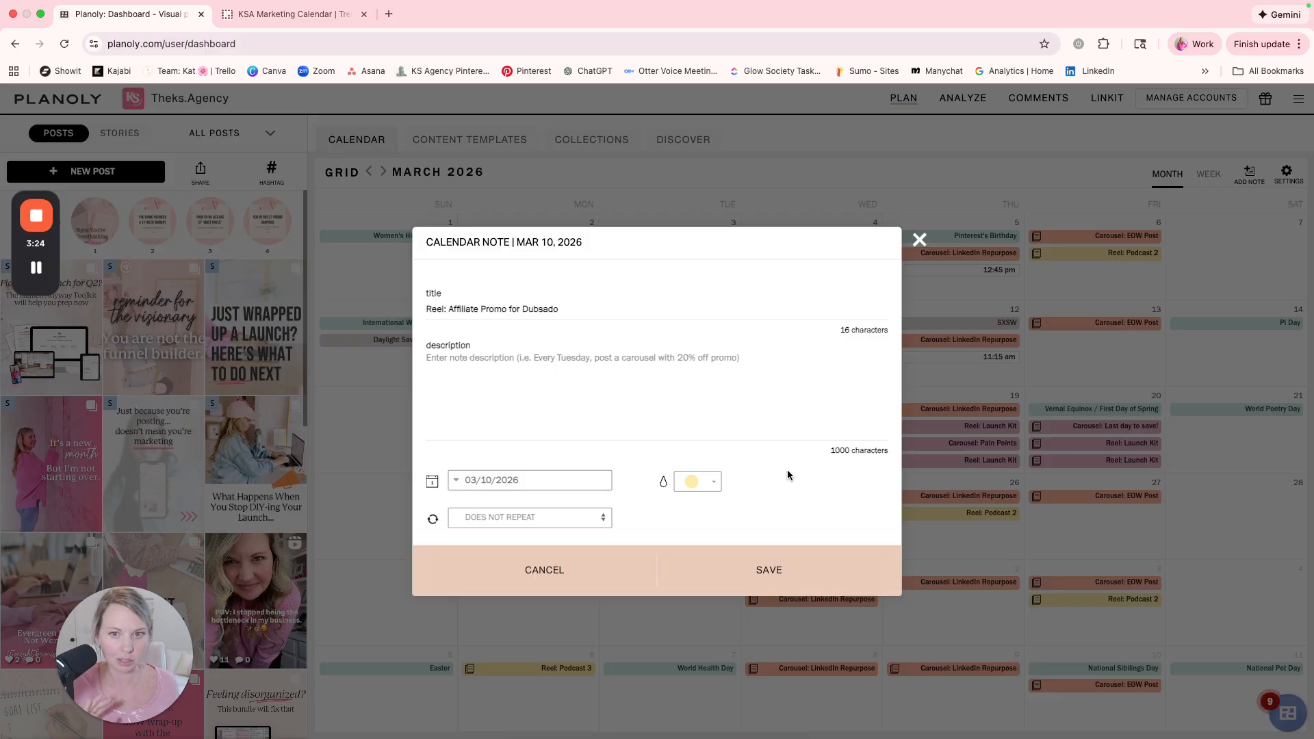
Try the description "ManyChat: DUBSADO" for the note and clear it again.
click(519, 368)
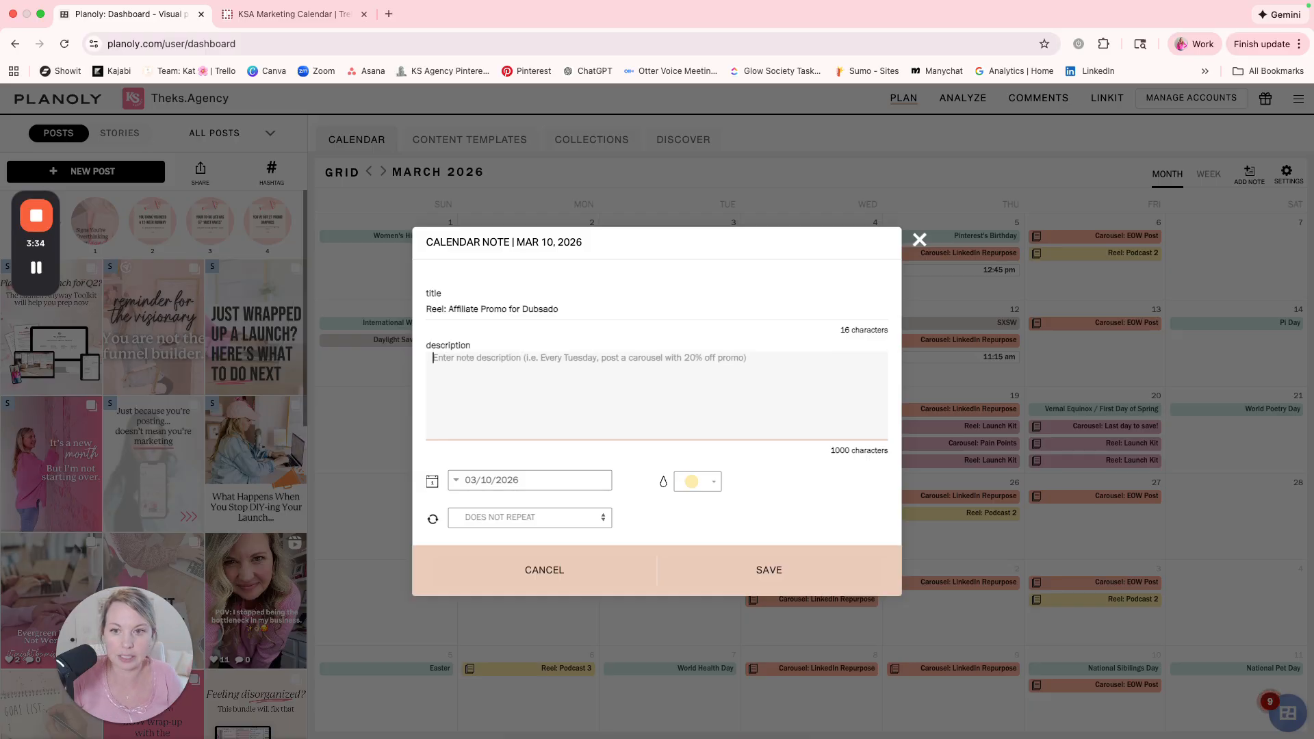
text(ManyChat:)
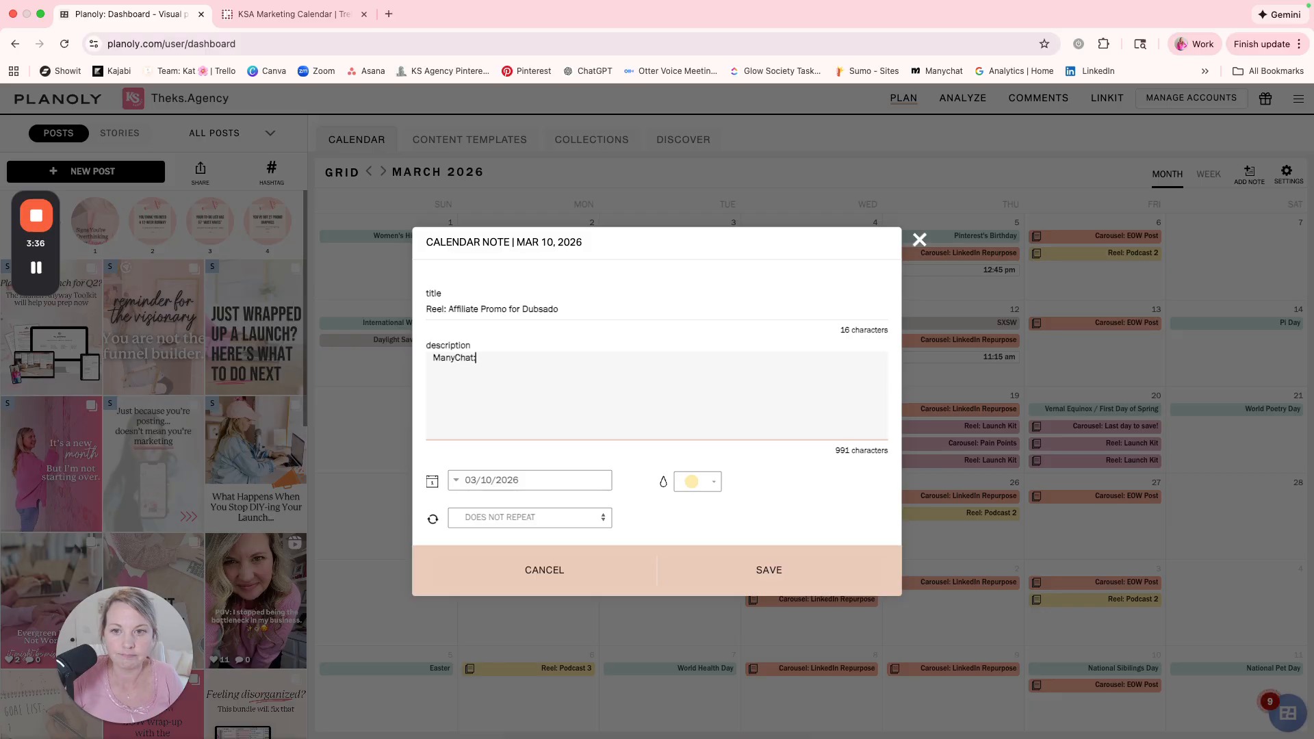
text( DUBSADO)
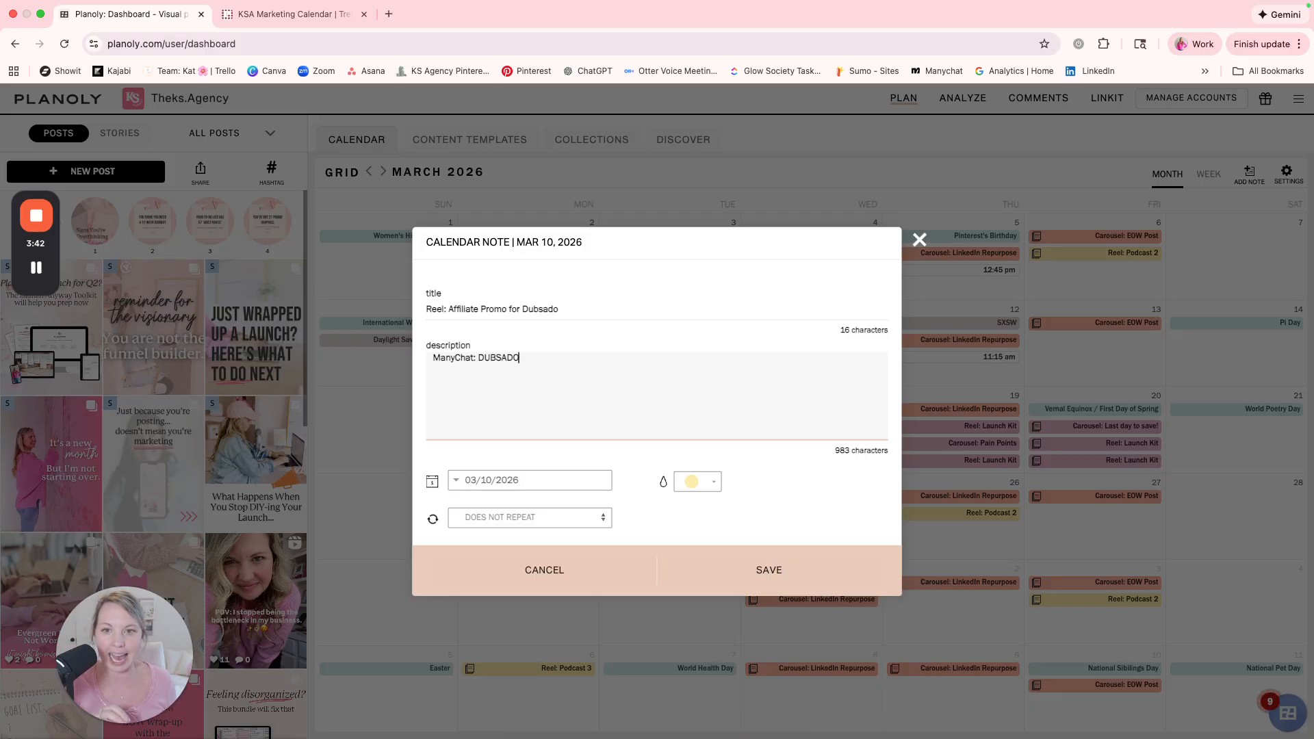
triple_click(515, 357)
key(ctrl+x)
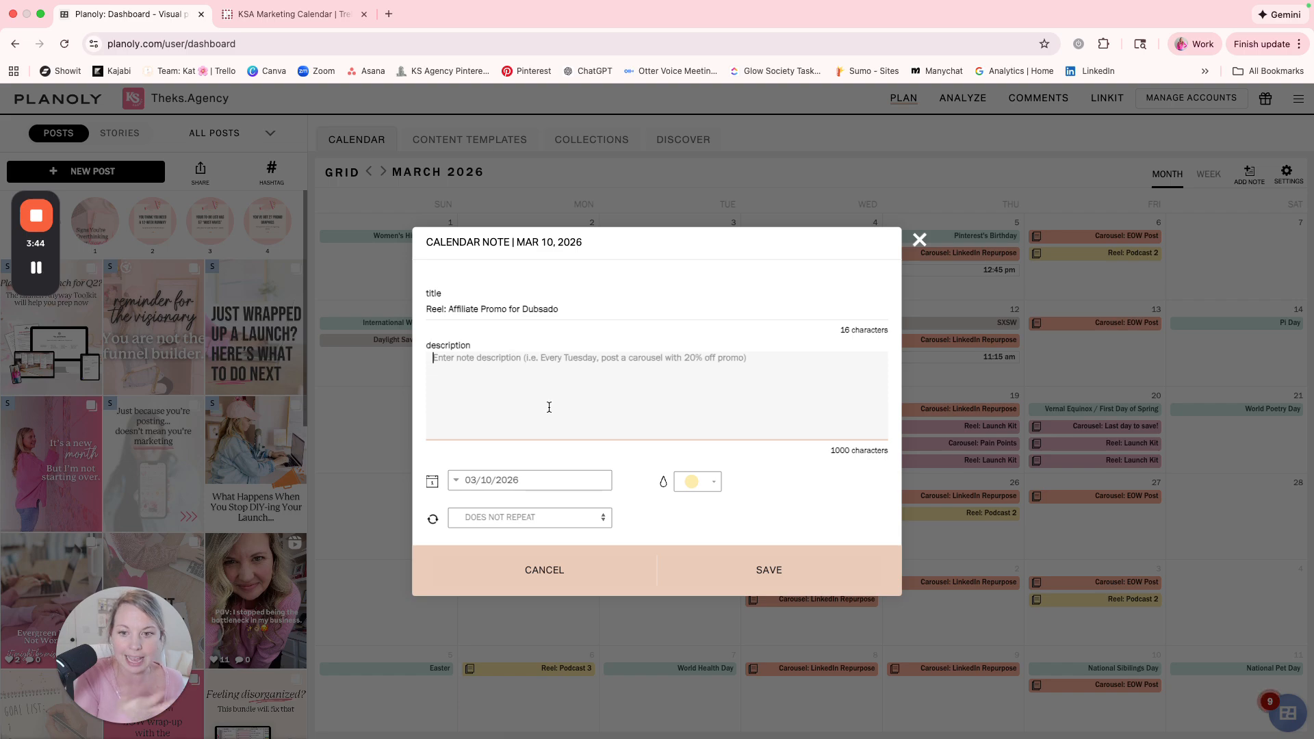
Save the Dubsado affiliate reel note, review it on the March 10 calendar entry and close it.
click(774, 578)
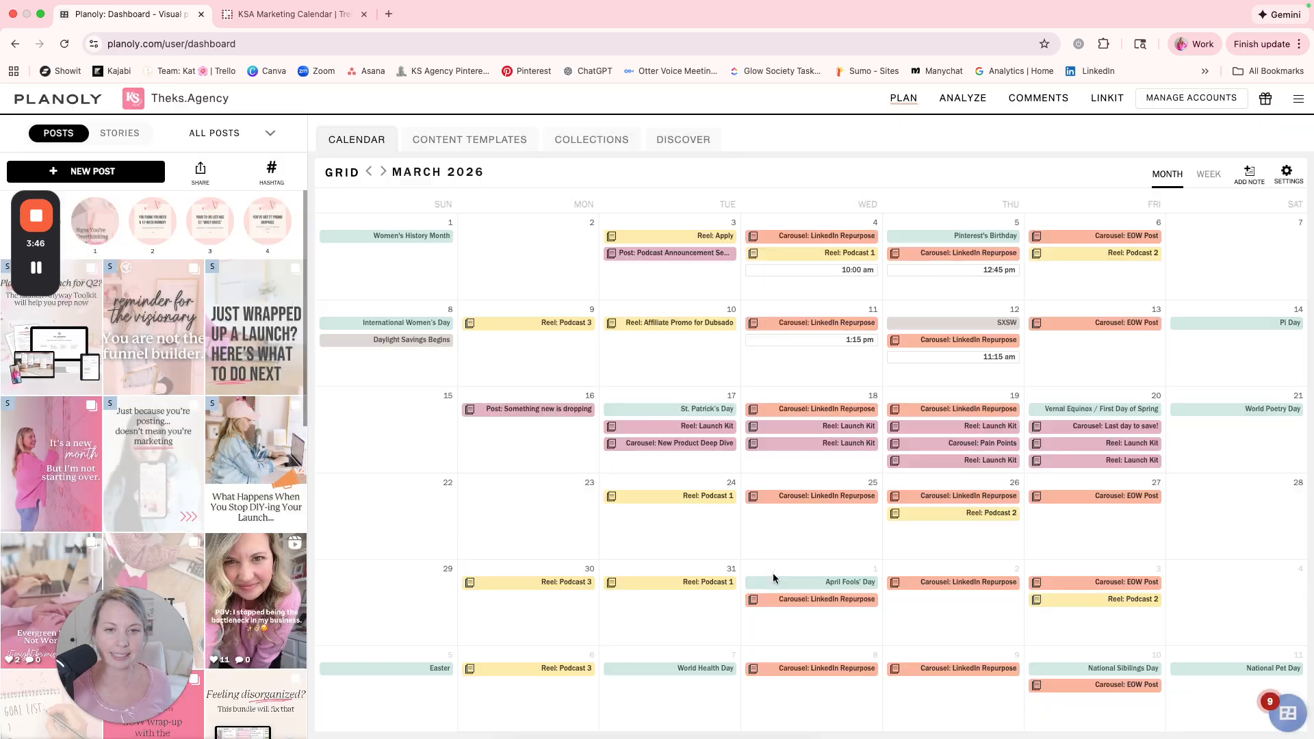
click(687, 331)
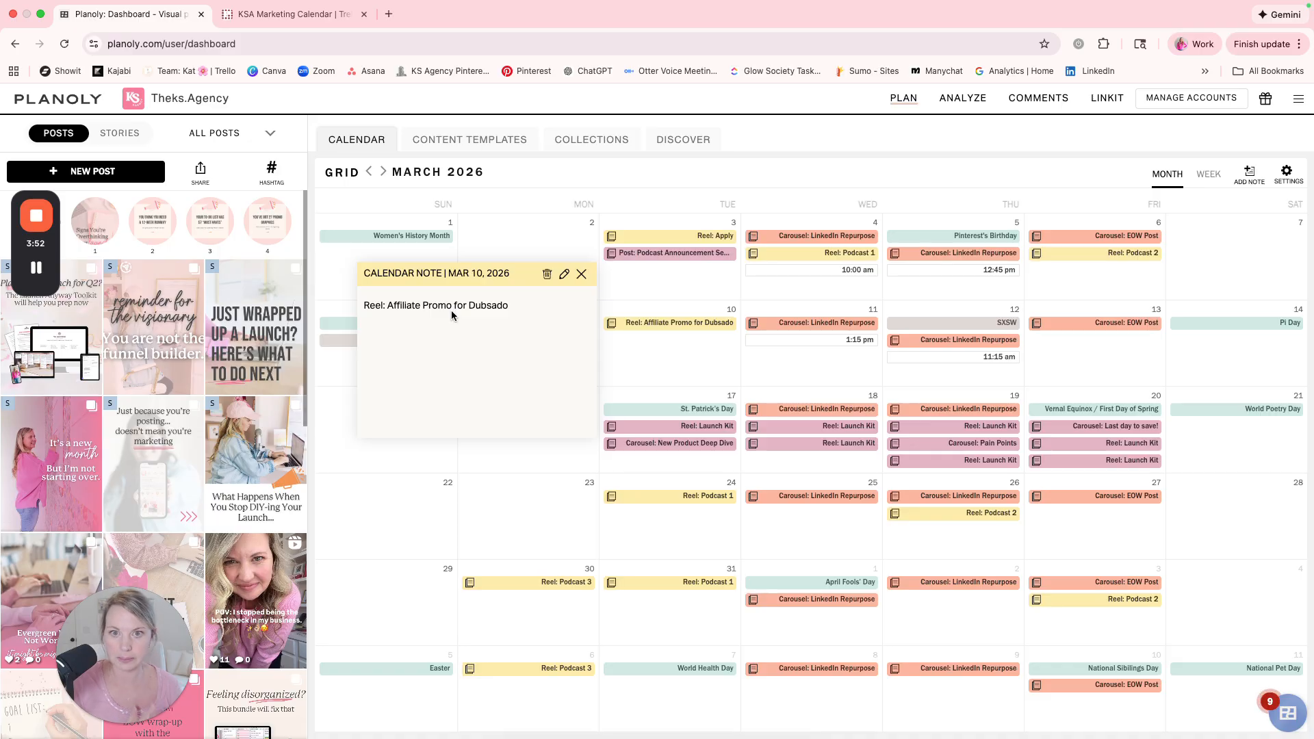
click(581, 274)
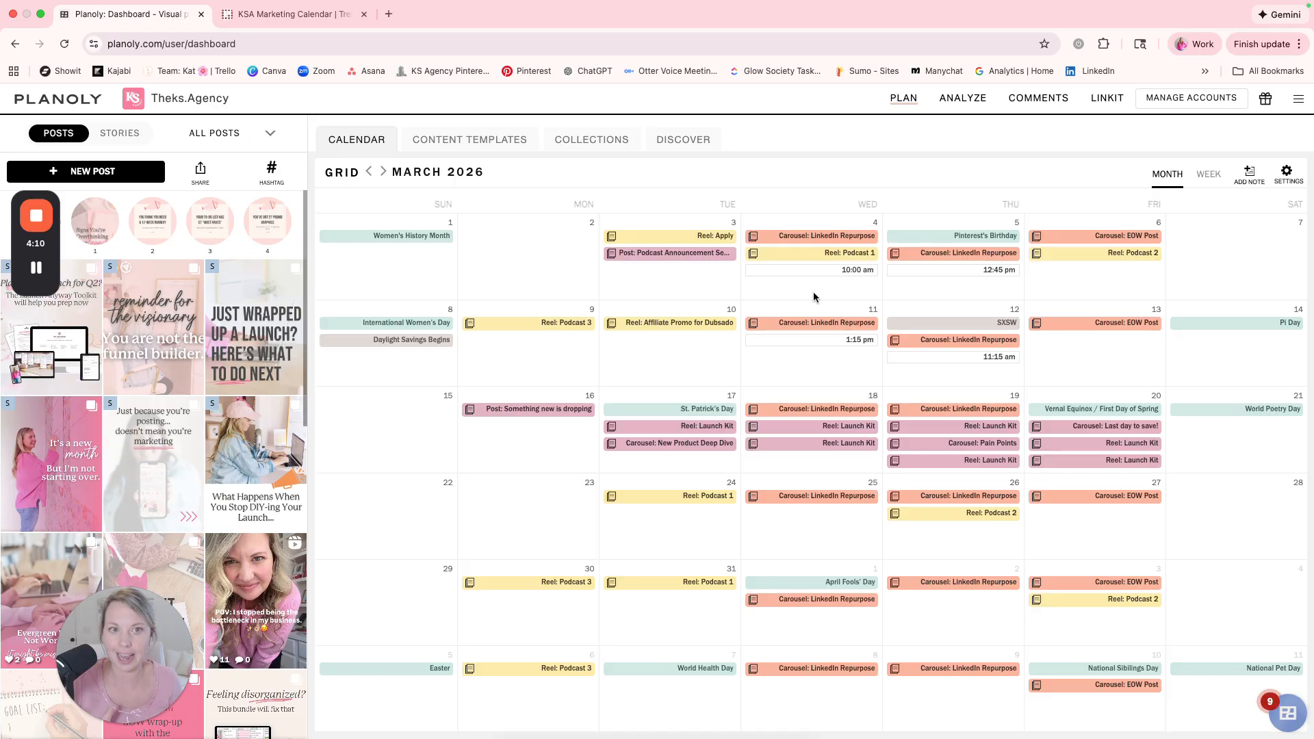
Check the repeat setting of the March 4 "Carousel: LinkedIn Repurpose" note and close its editor.
click(832, 236)
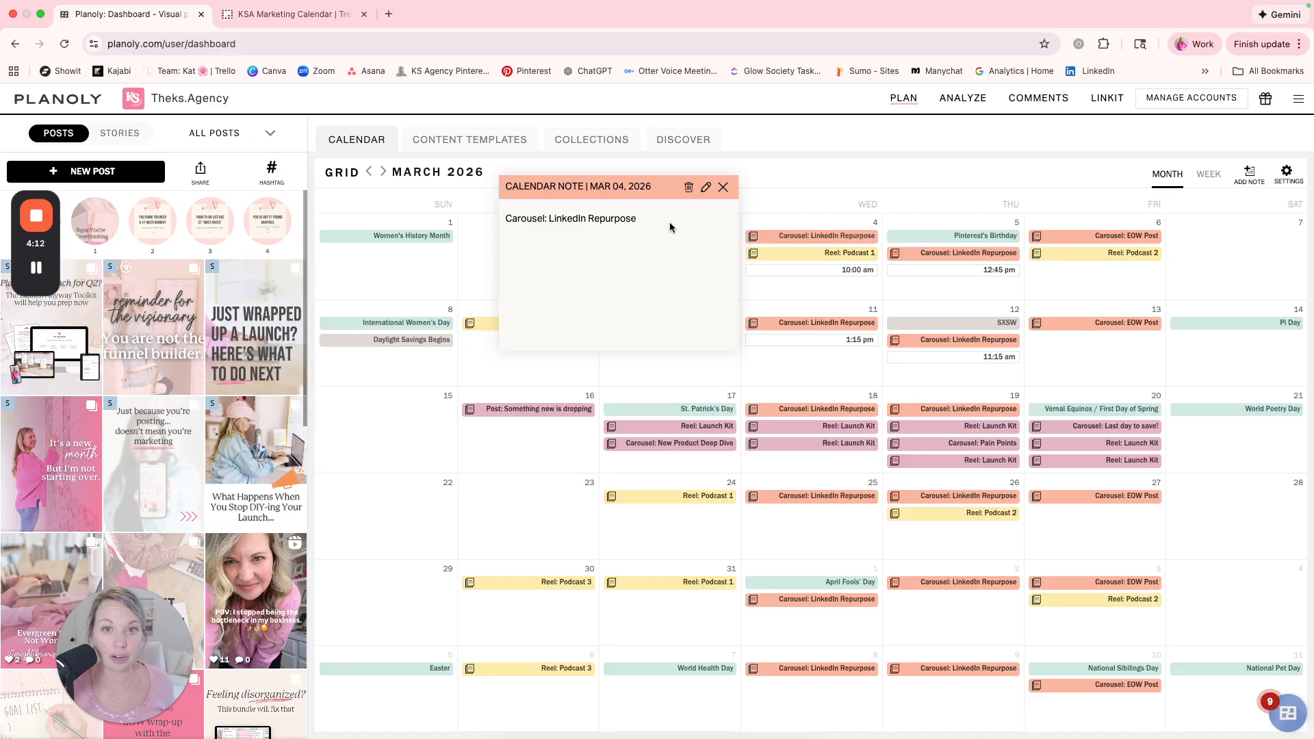
click(705, 188)
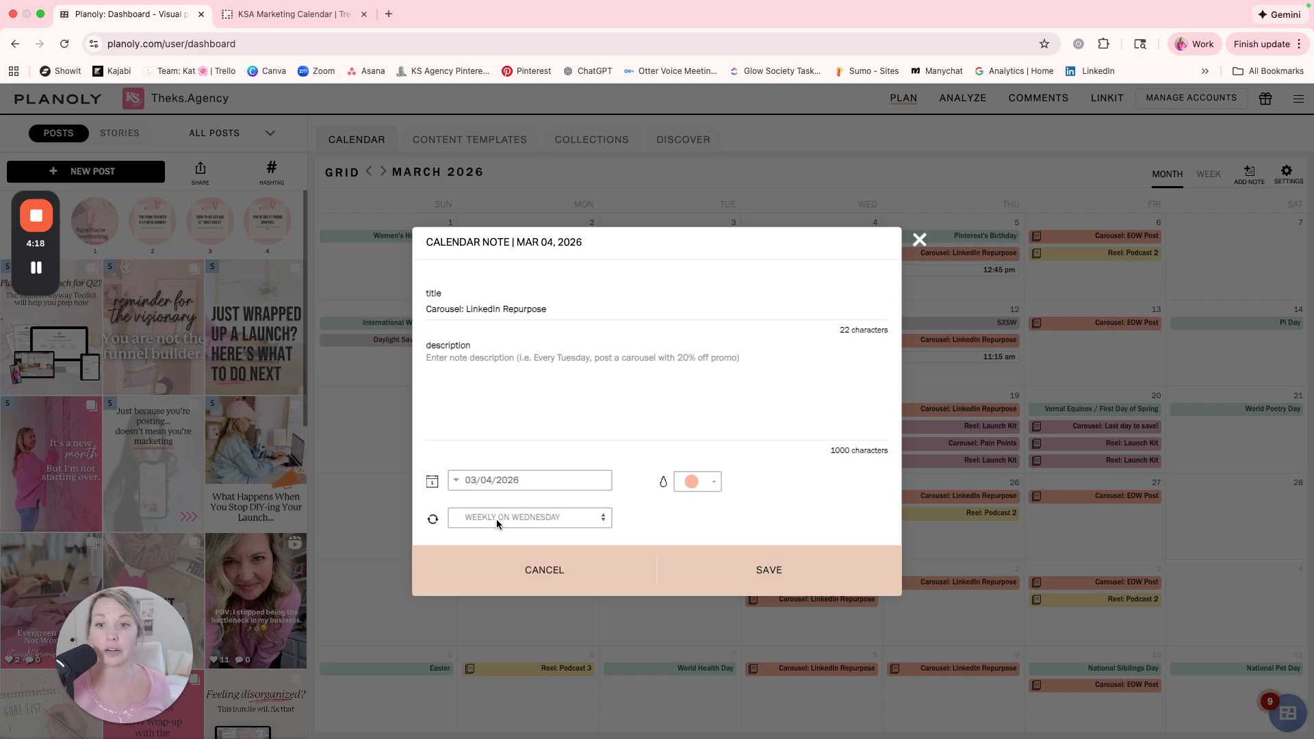
click(919, 240)
View the recurring-note deletion options for the March 4 "Carousel: LinkedIn Repurpose" note without deleting it.
click(760, 236)
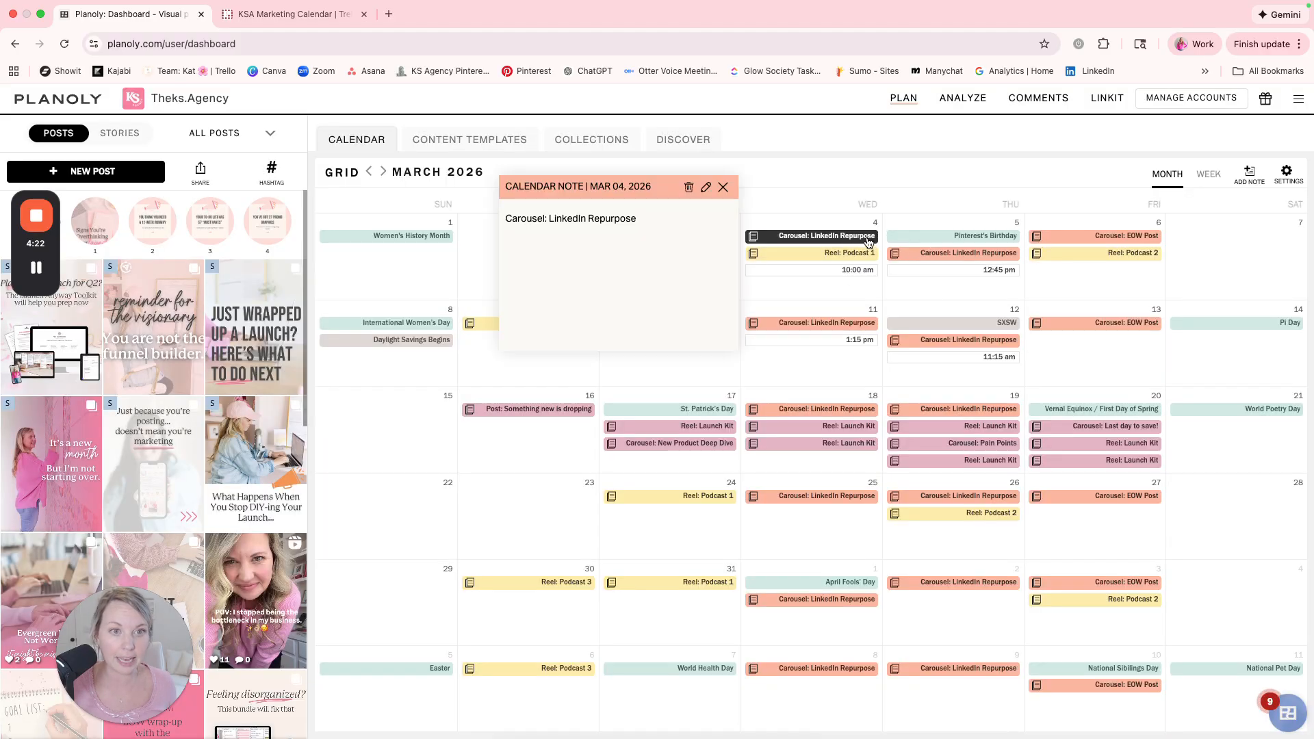
click(689, 187)
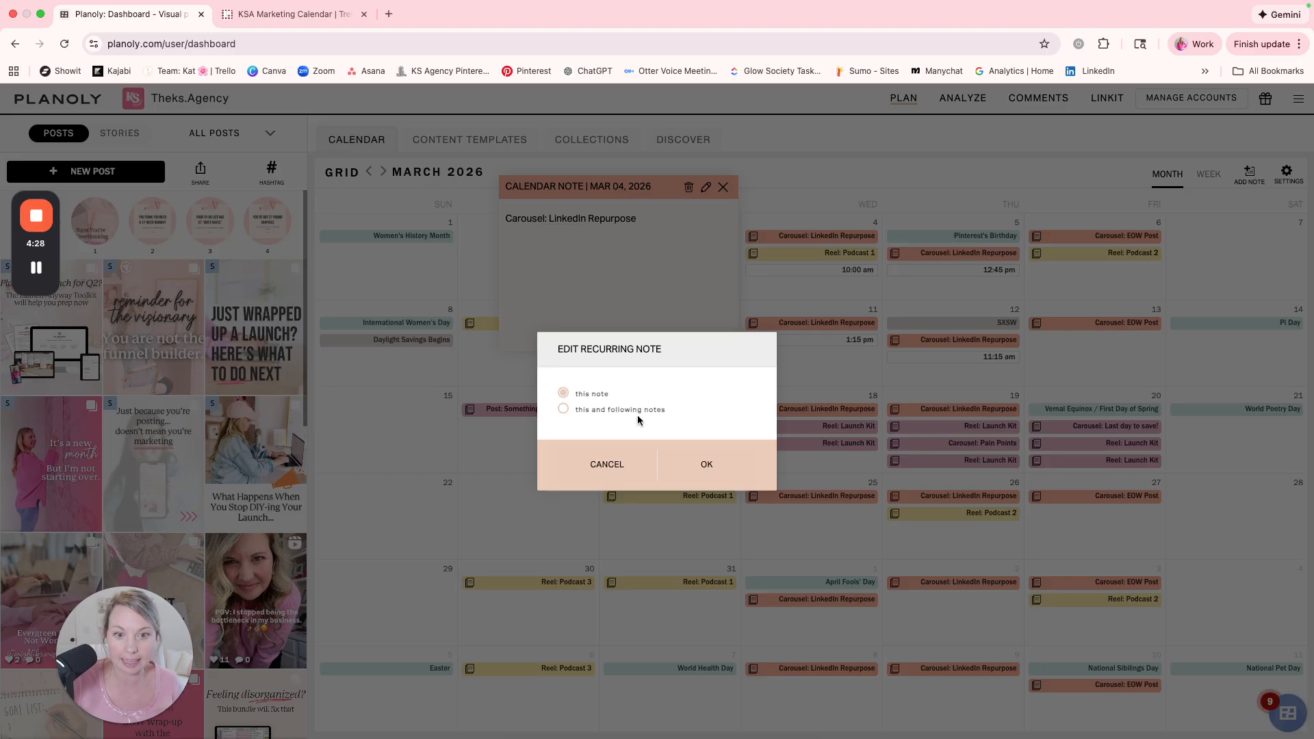
click(589, 470)
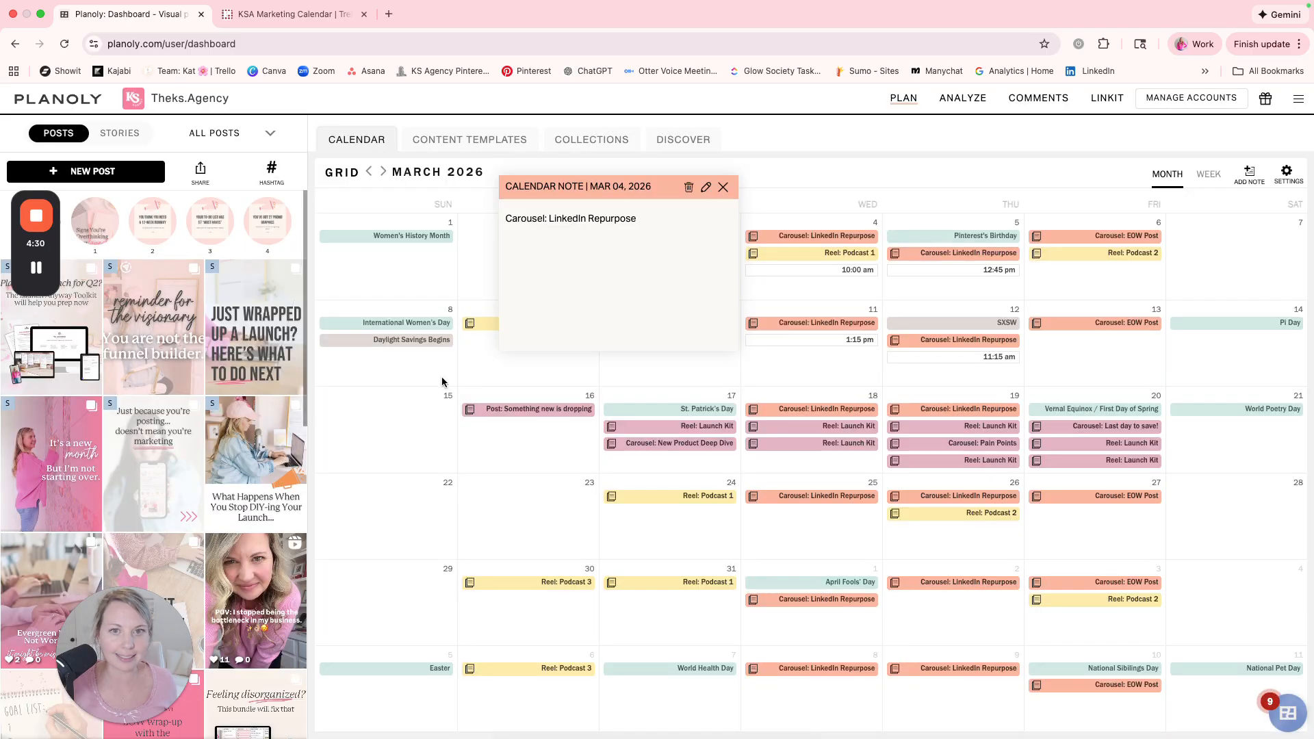
click(723, 187)
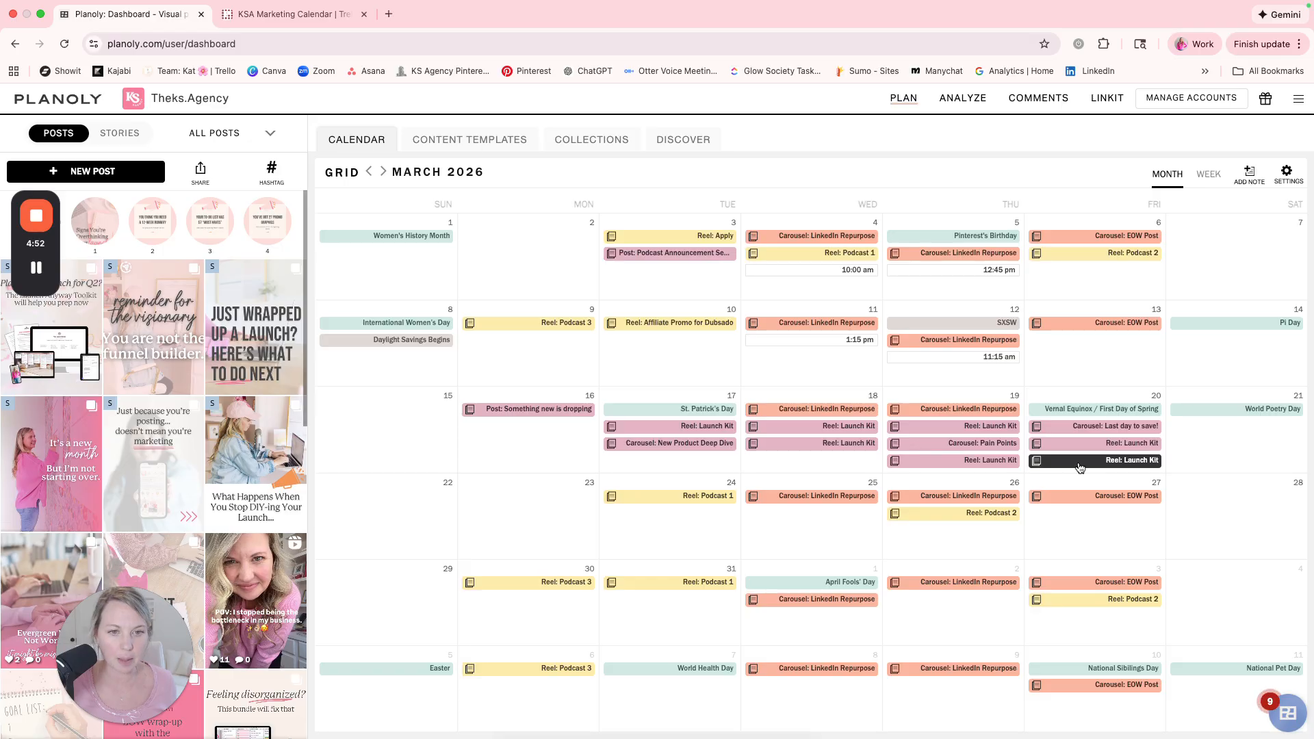
Delete only the March 18 and March 19 occurrences of the recurring "Carousel: LinkedIn Repurpose" note, keeping the following ones.
click(827, 411)
click(689, 361)
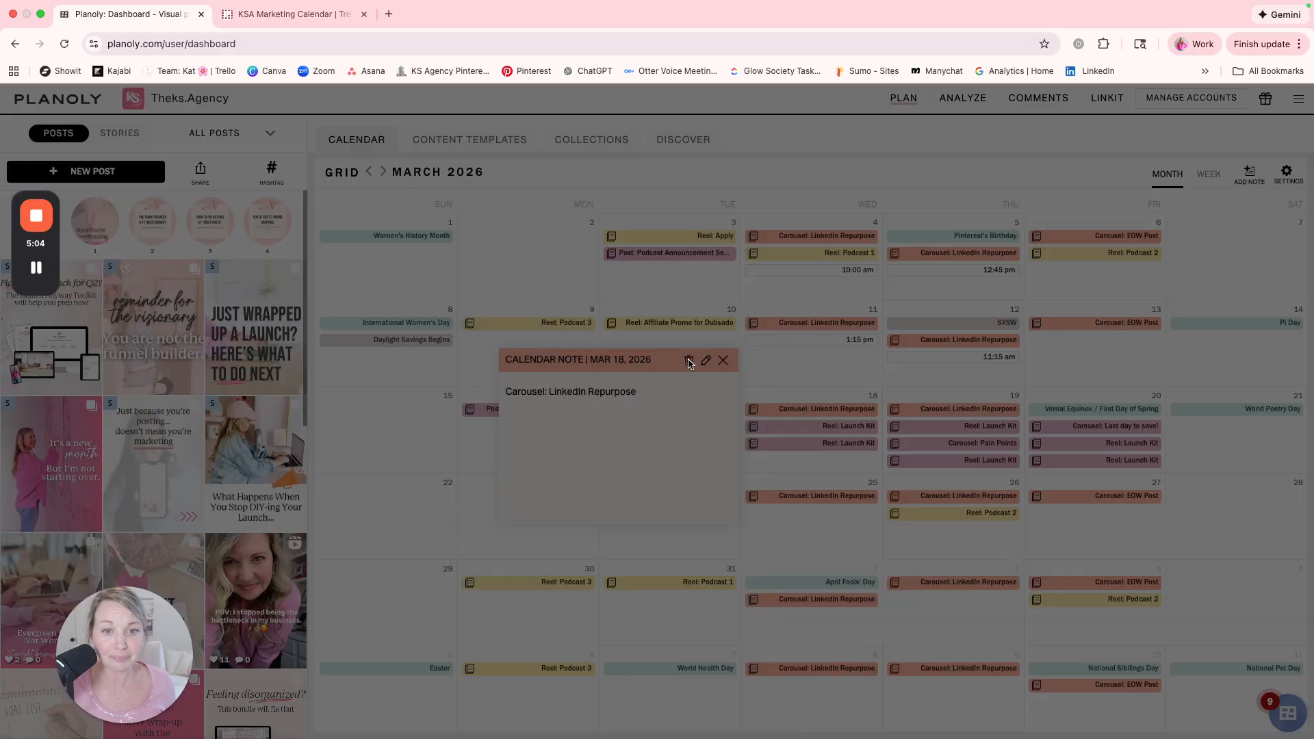
click(565, 395)
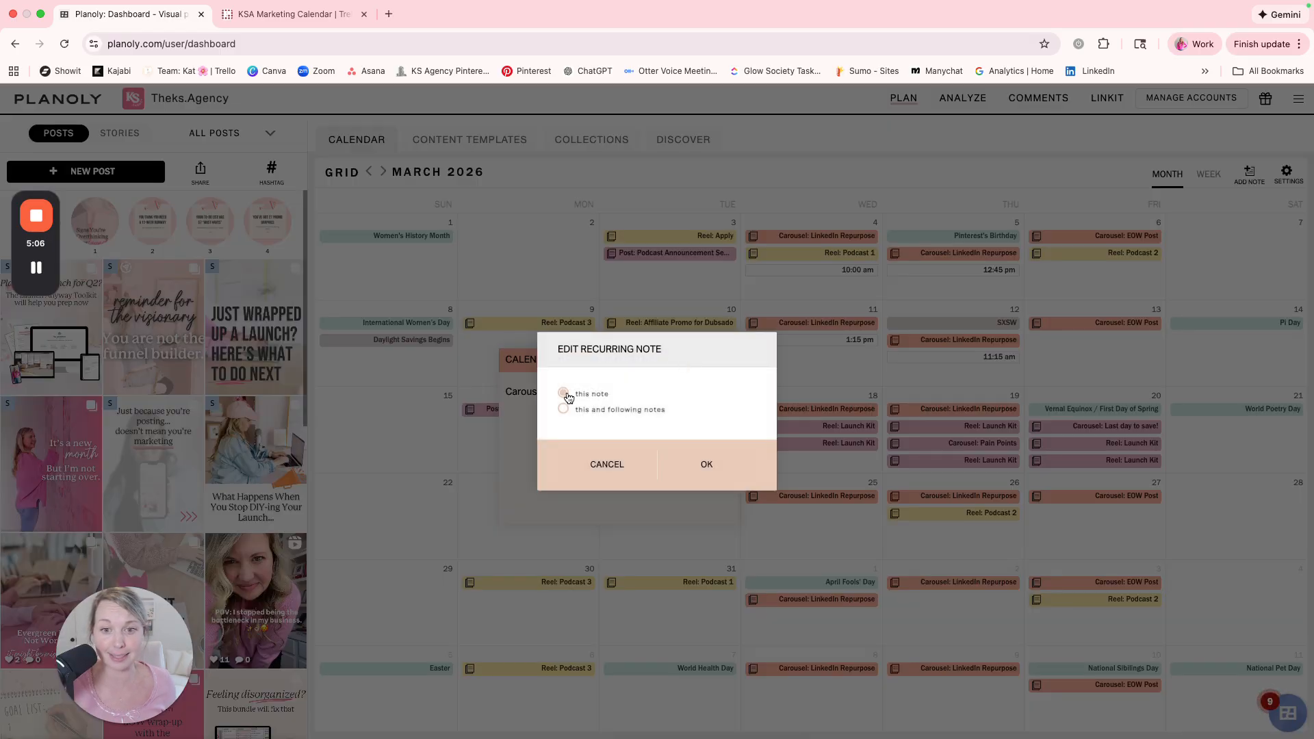
click(712, 464)
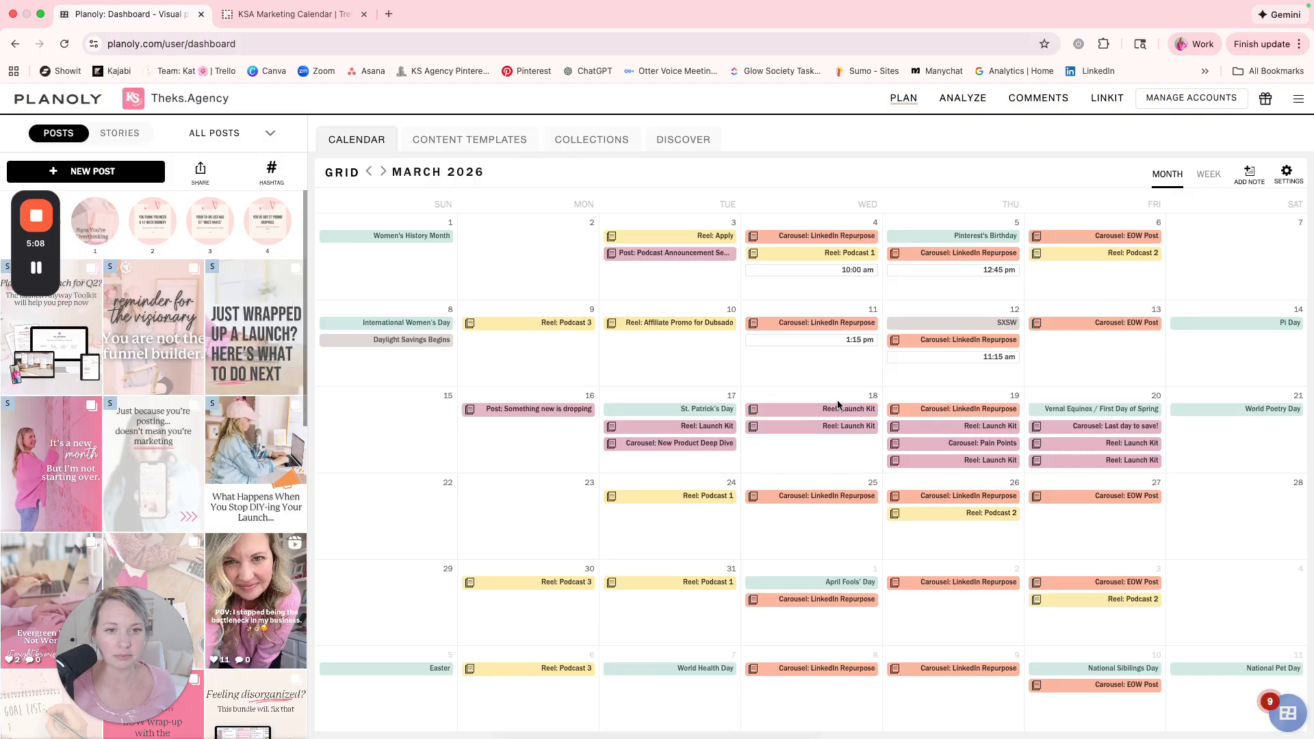
click(904, 409)
click(830, 360)
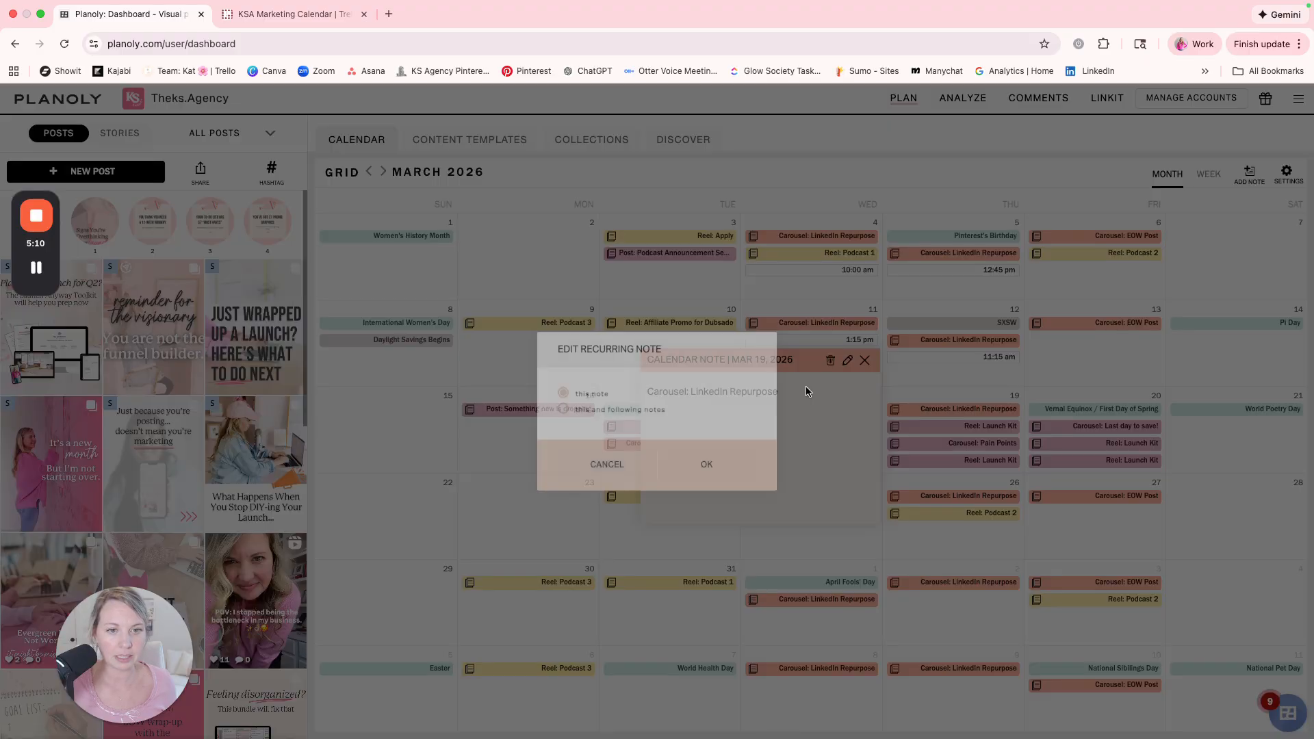
click(707, 464)
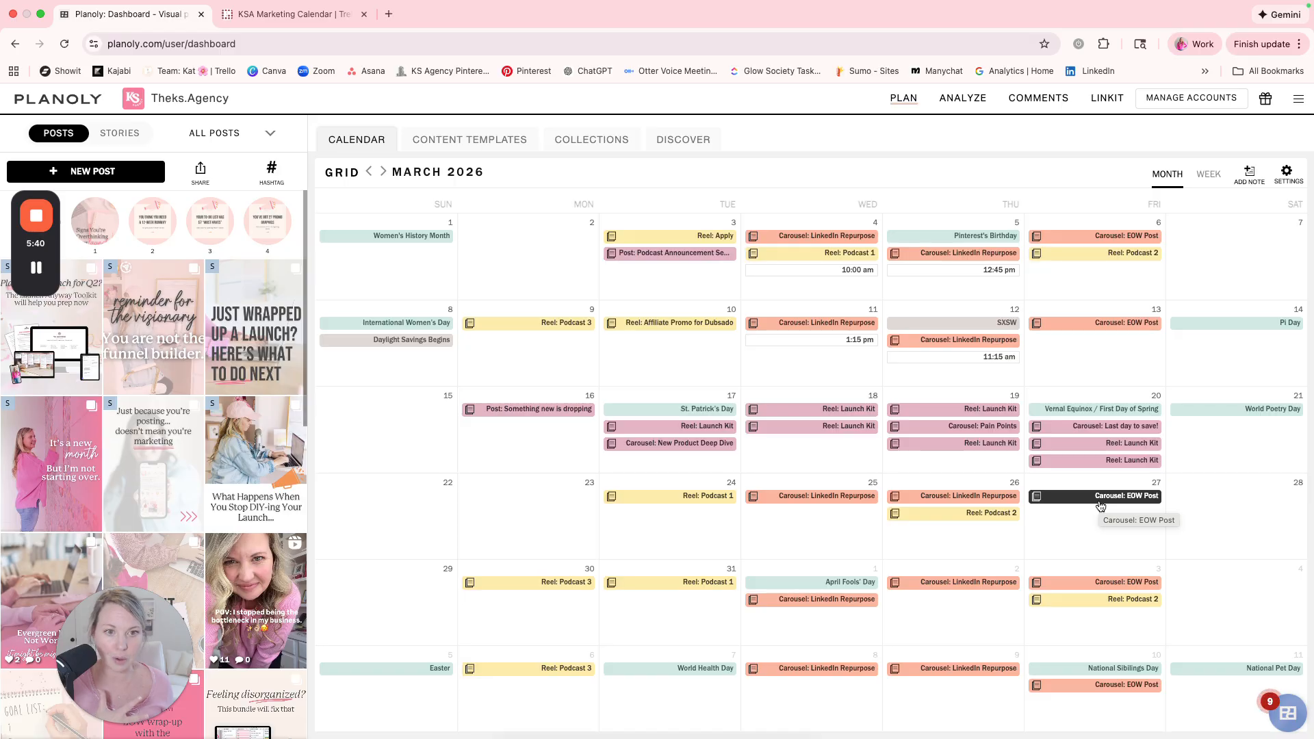
View the blank calendar note form and close it without saving a note.
click(1250, 176)
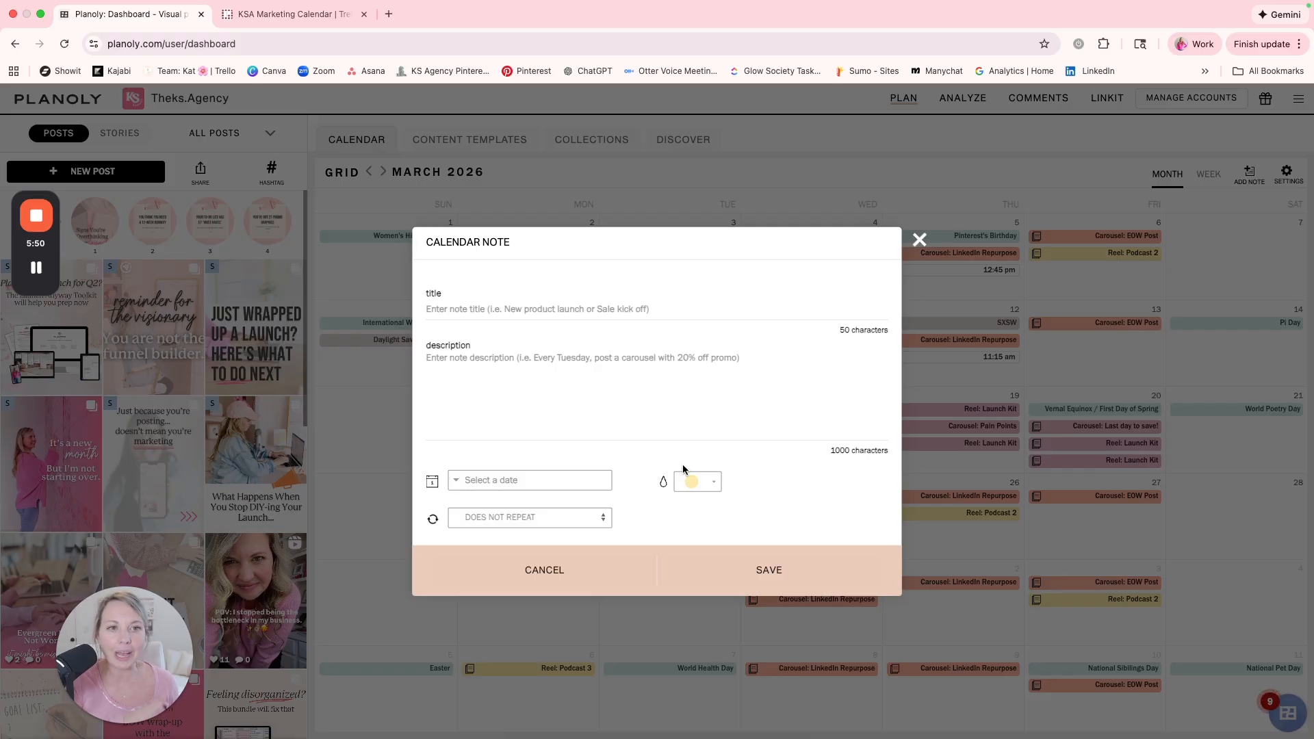
click(919, 240)
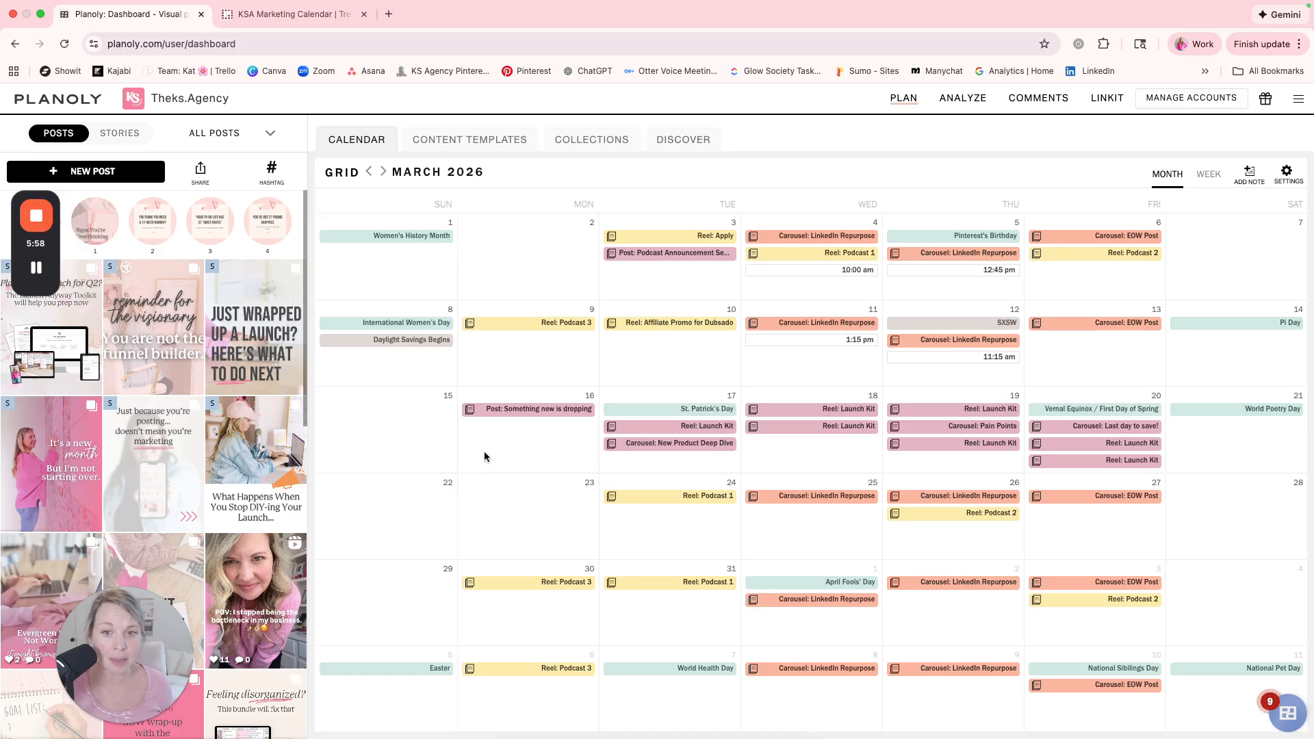
Delete the "Reel: Affiliate Promo for Dubsado" note from March 10 and confirm the deletion.
click(644, 323)
click(545, 274)
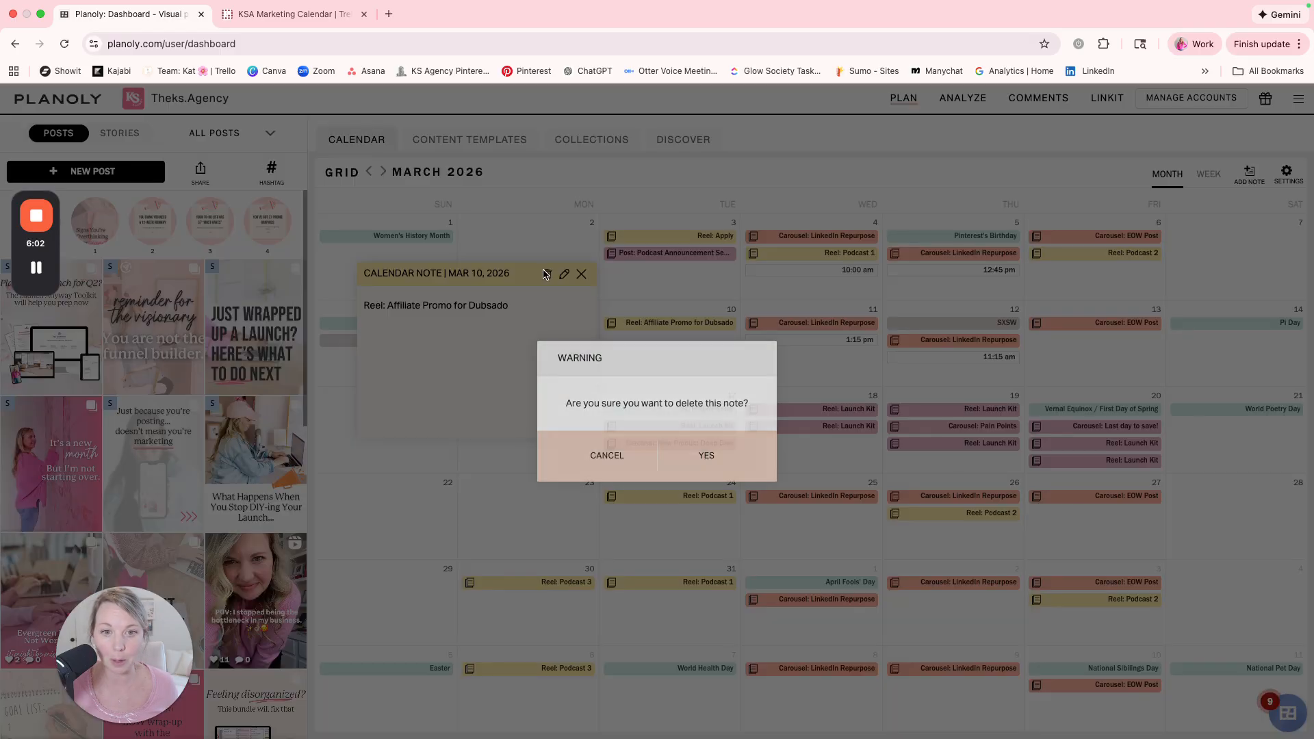
click(707, 462)
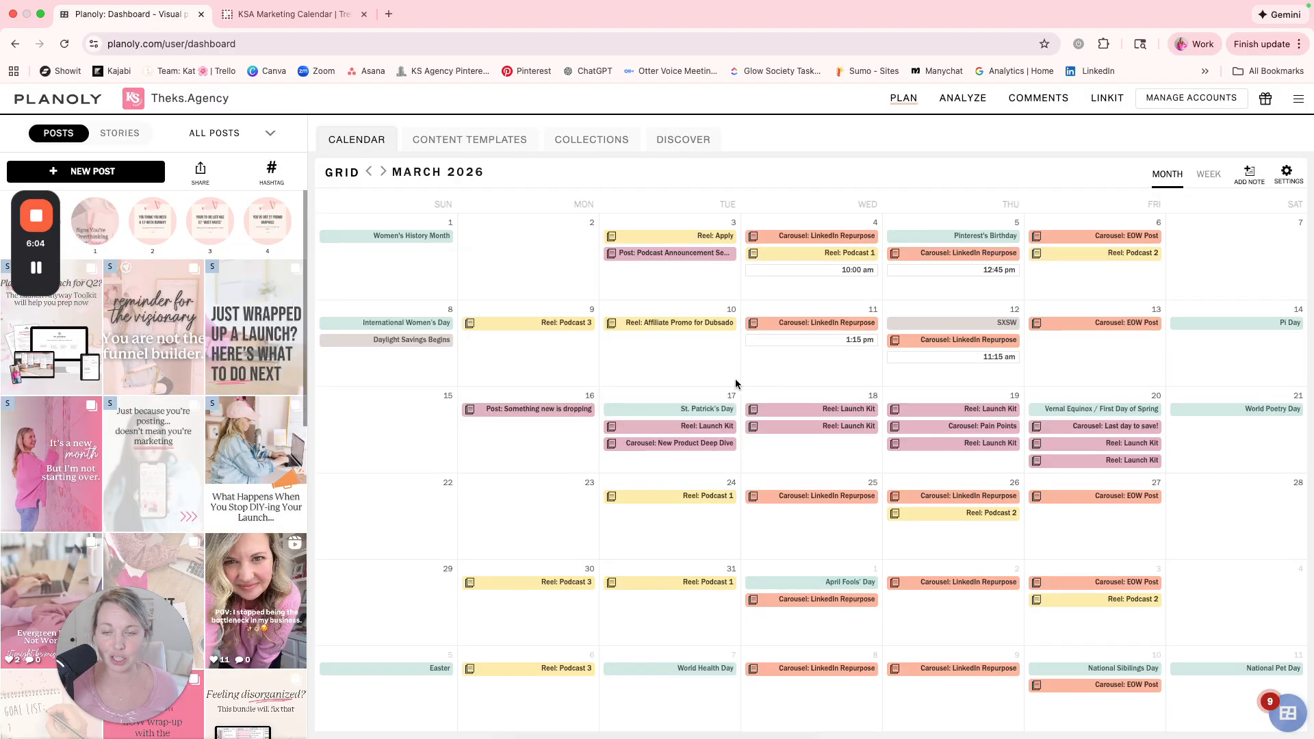